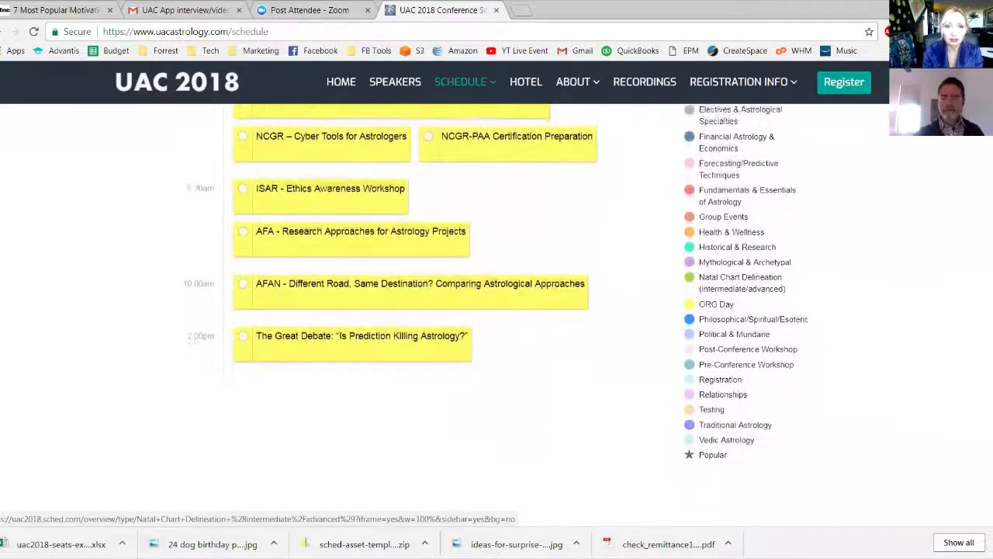
Scroll up to the Wednesday, May 23 header of the ORG Day-filtered schedule
scroll(493, 314, up, 3)
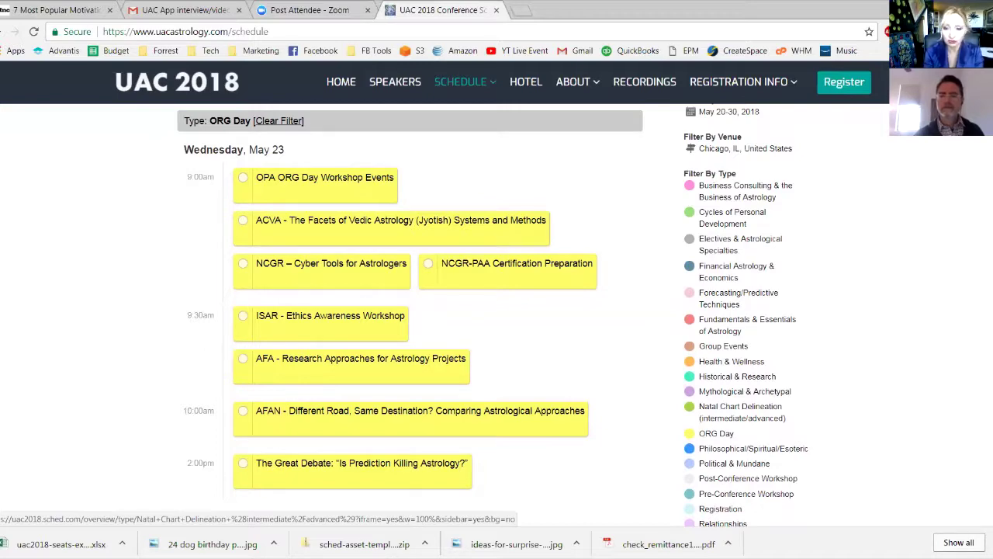
scroll(496, 311, up, 2)
scroll(497, 341, down, 1)
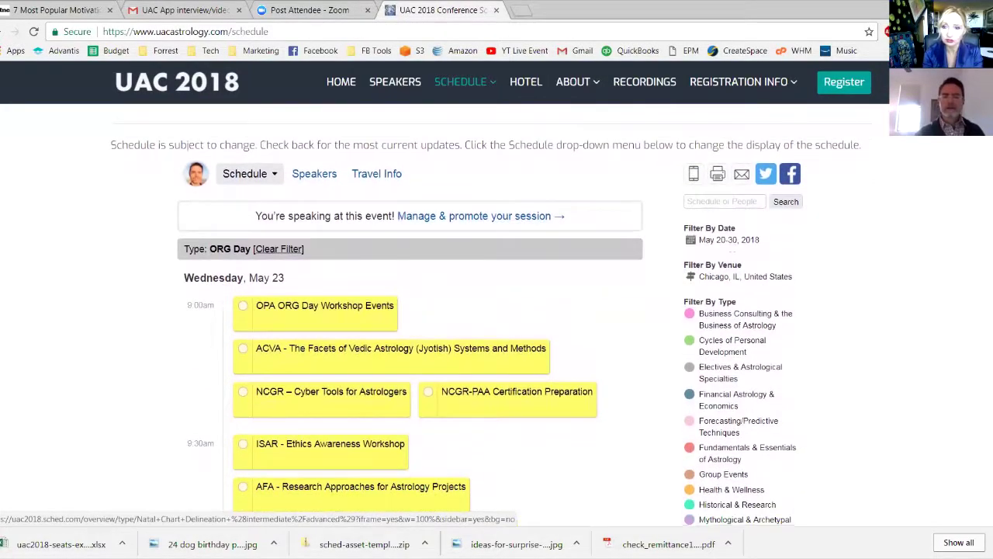
scroll(497, 310, up, 1)
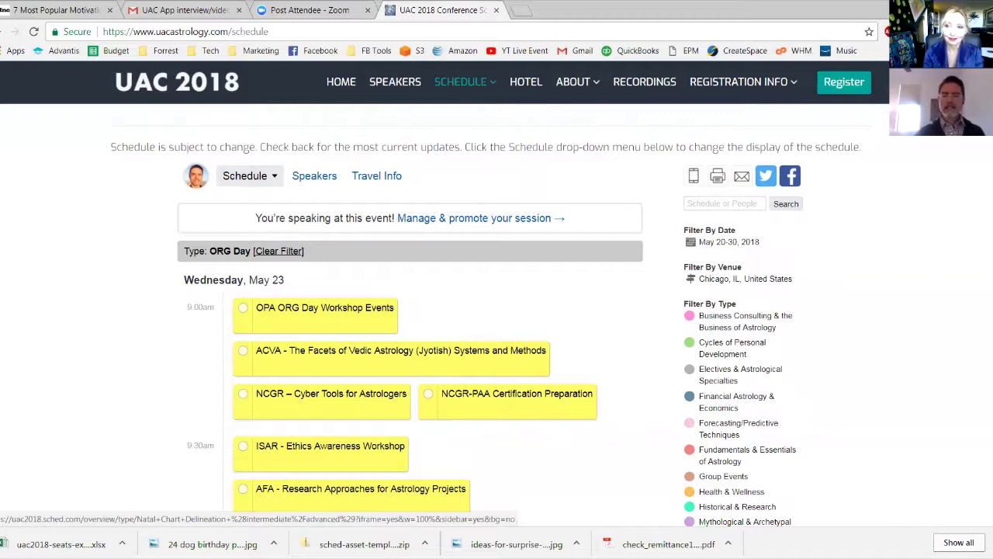
click(724, 203)
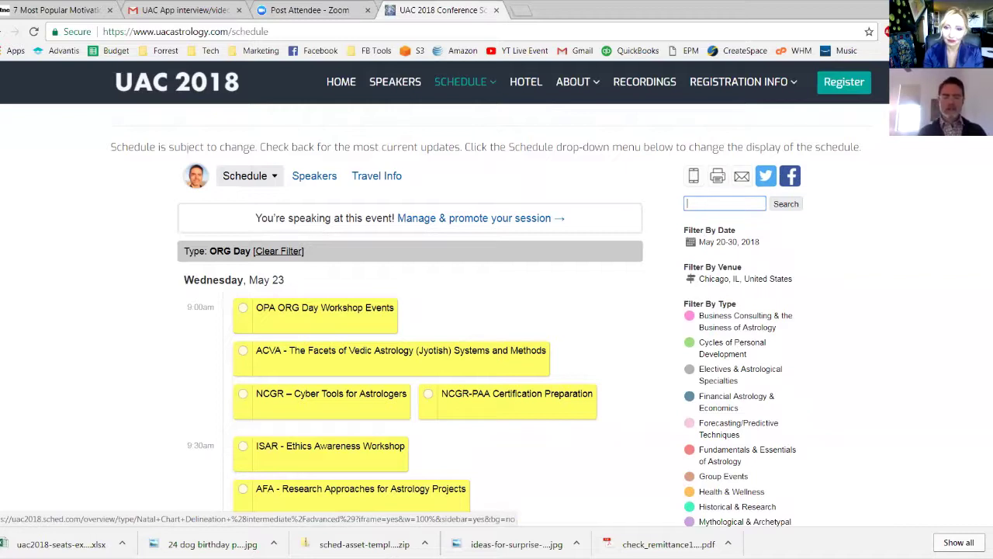
Search for the speaker by name and add 'Solar Arc Directions: An Interactive Session' to My Sched
text(frank)
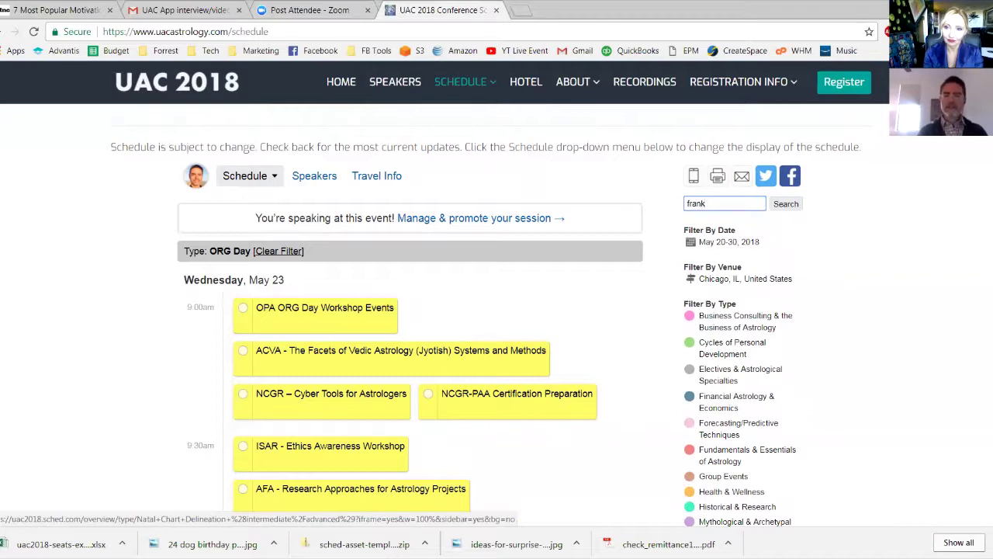
key(Return)
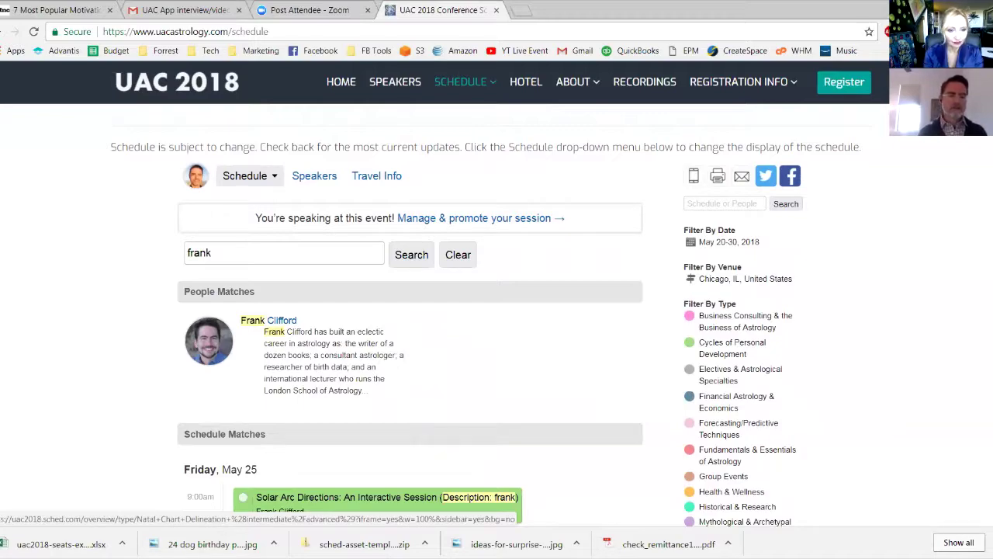
scroll(496, 311, down, 1)
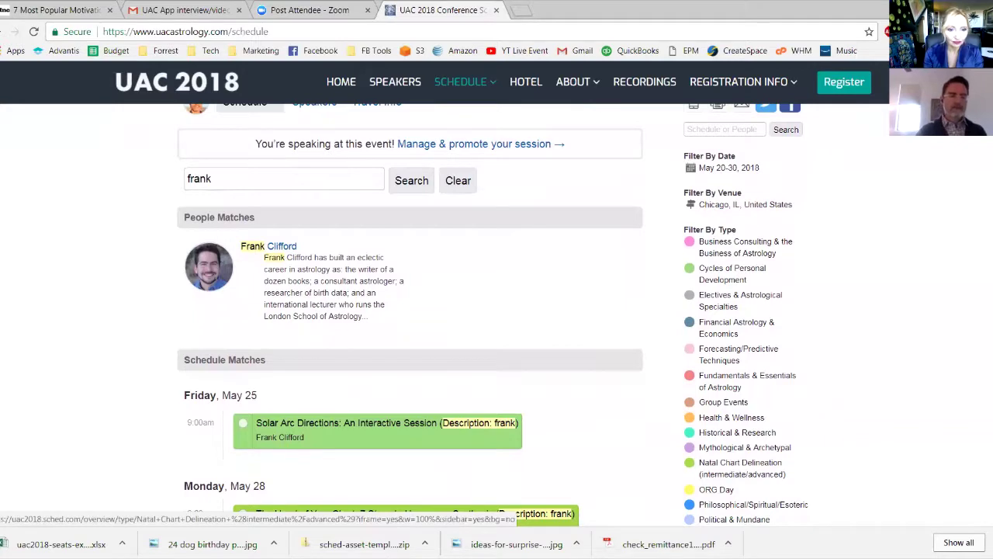
scroll(497, 311, down, 1)
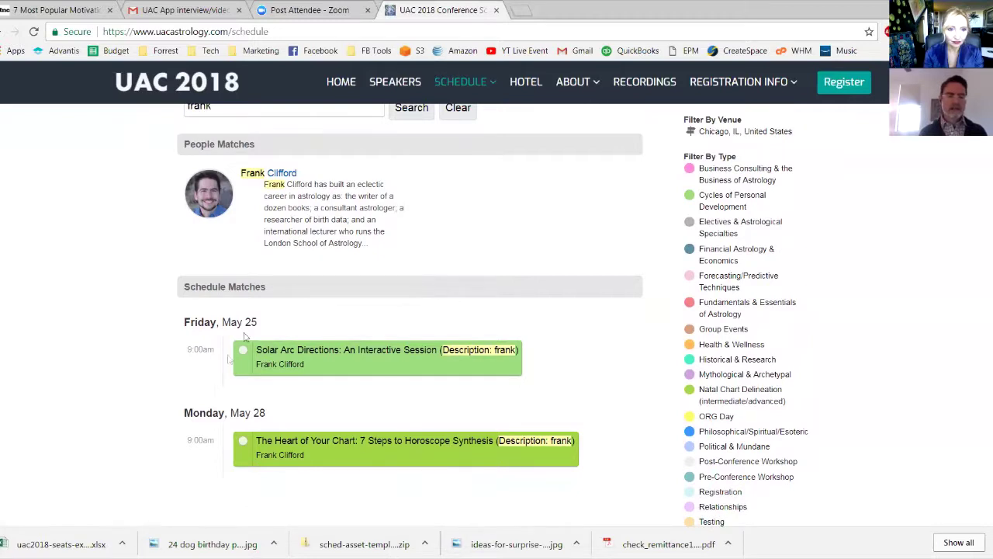
mouse_move(244, 355)
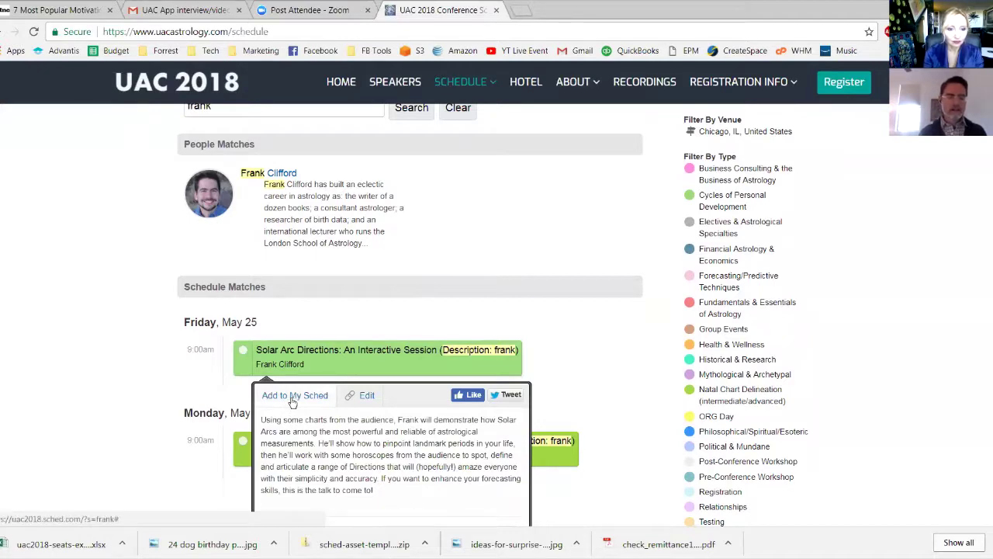
scroll(293, 402, down, 1)
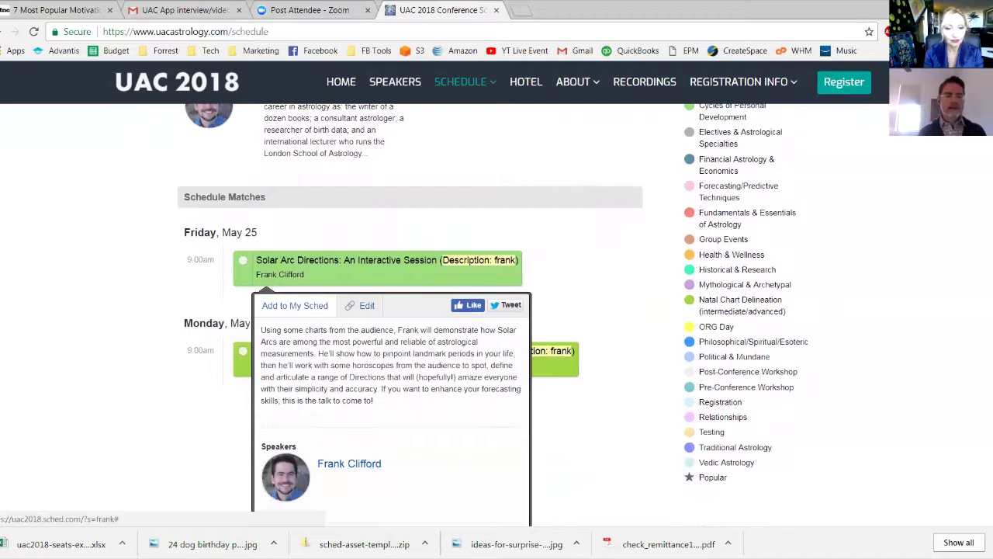
mouse_move(310, 264)
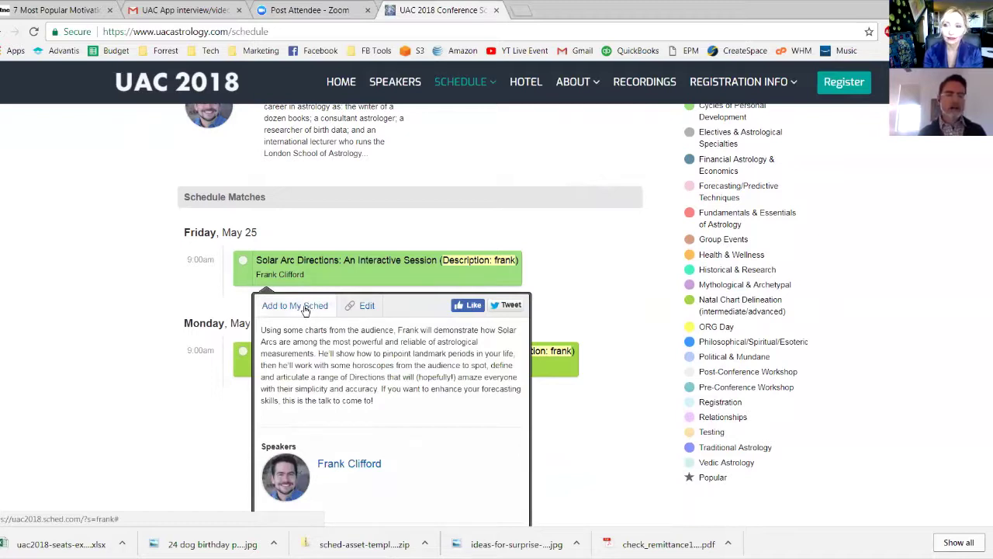
click(305, 307)
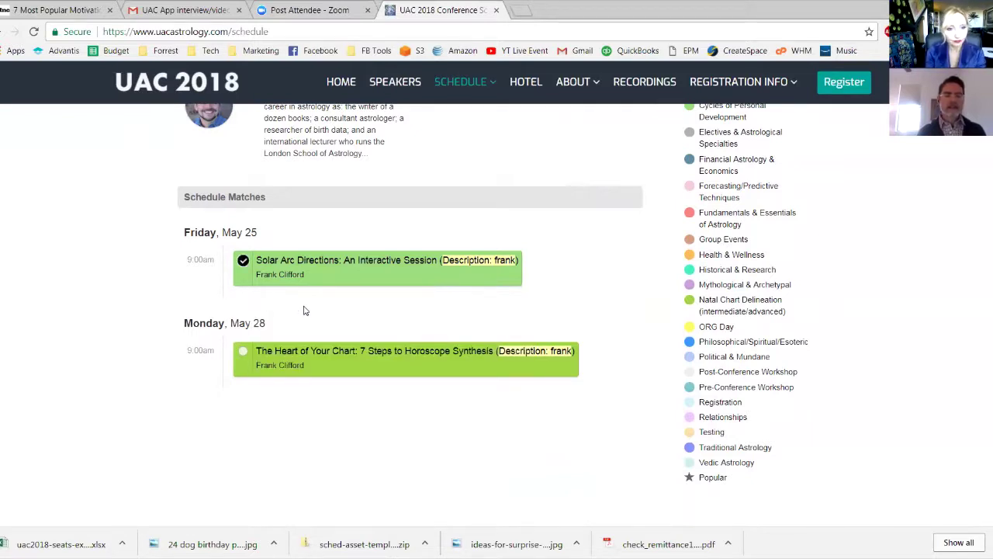
Open the avatar's account menu and choose My Sched
scroll(304, 311, up, 3)
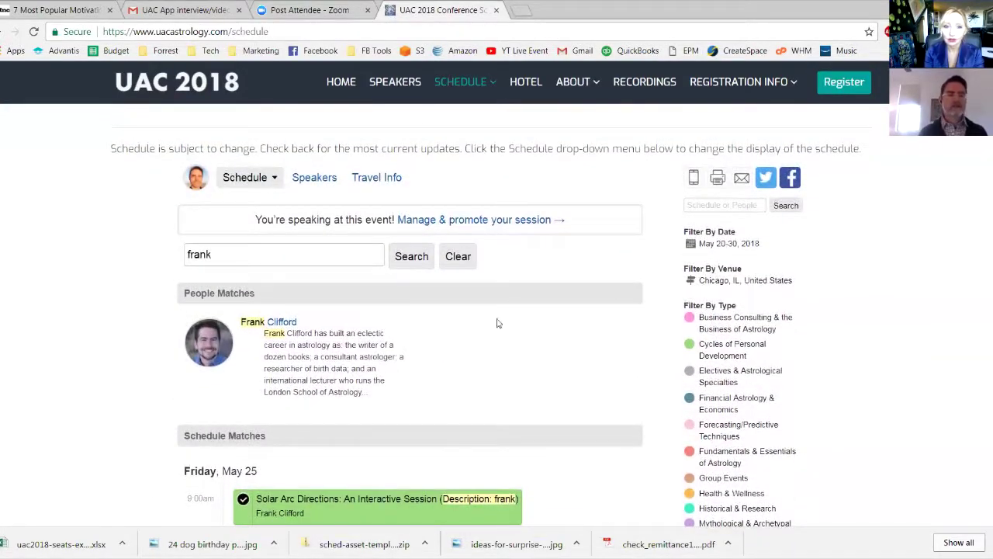
mouse_move(198, 178)
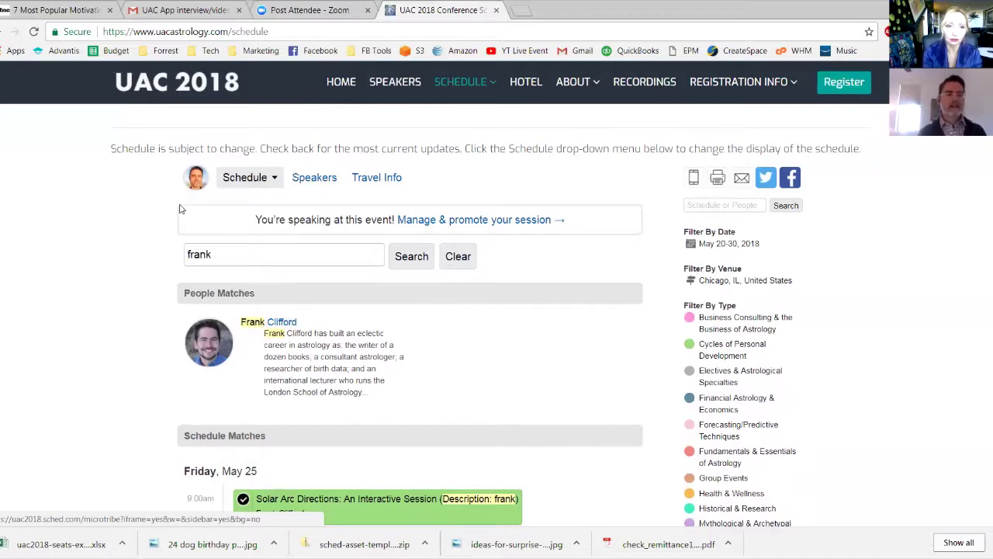
scroll(121, 270, down, 2)
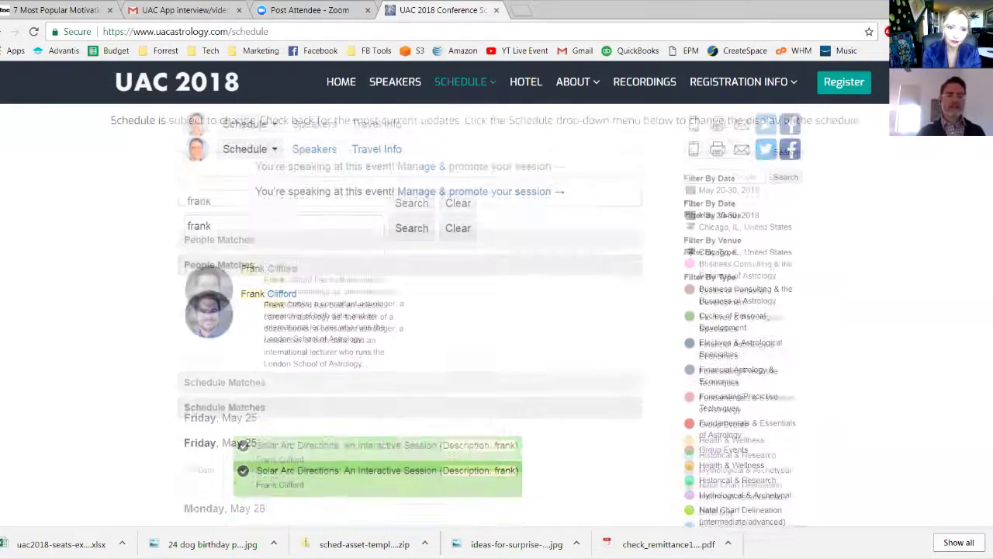
scroll(120, 269, up, 1)
scroll(120, 270, up, 1)
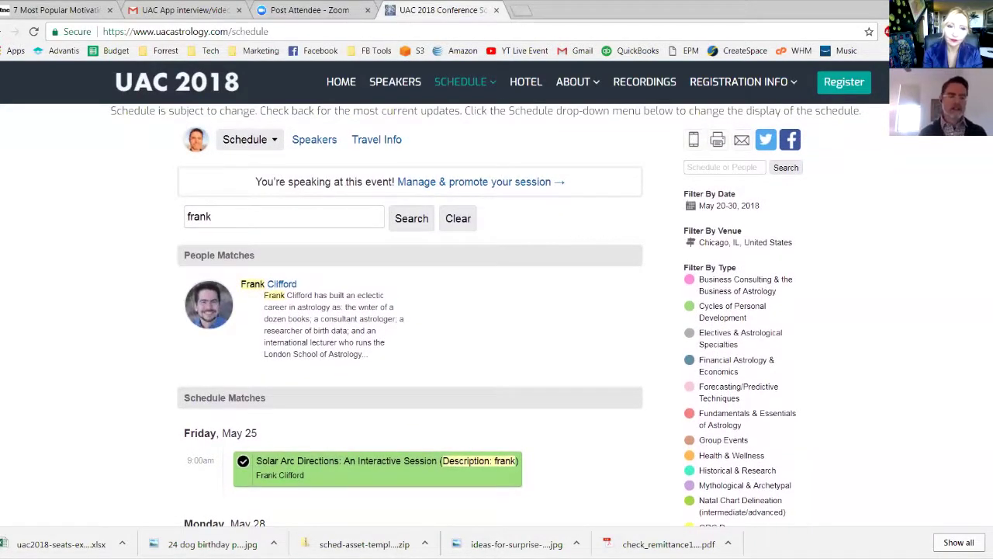
click(196, 155)
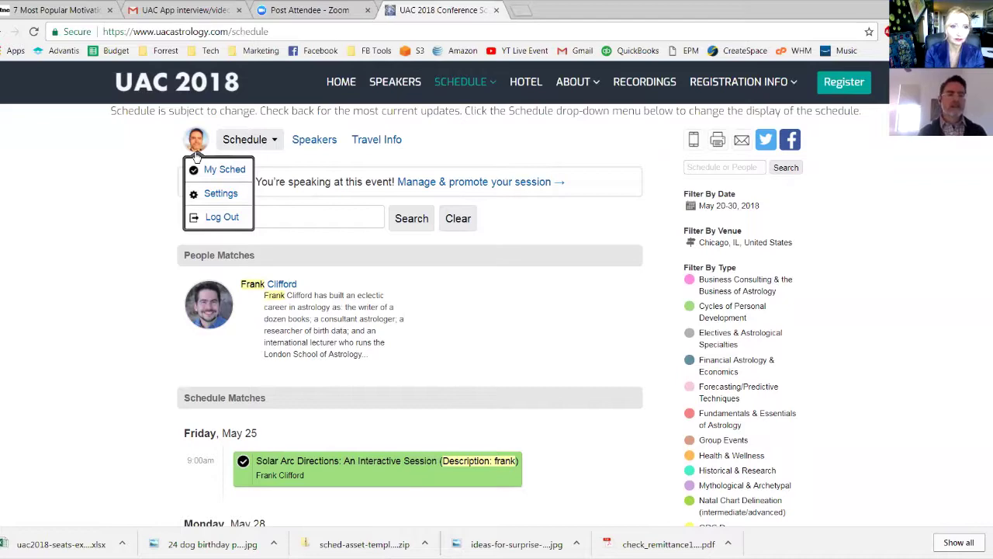
click(222, 170)
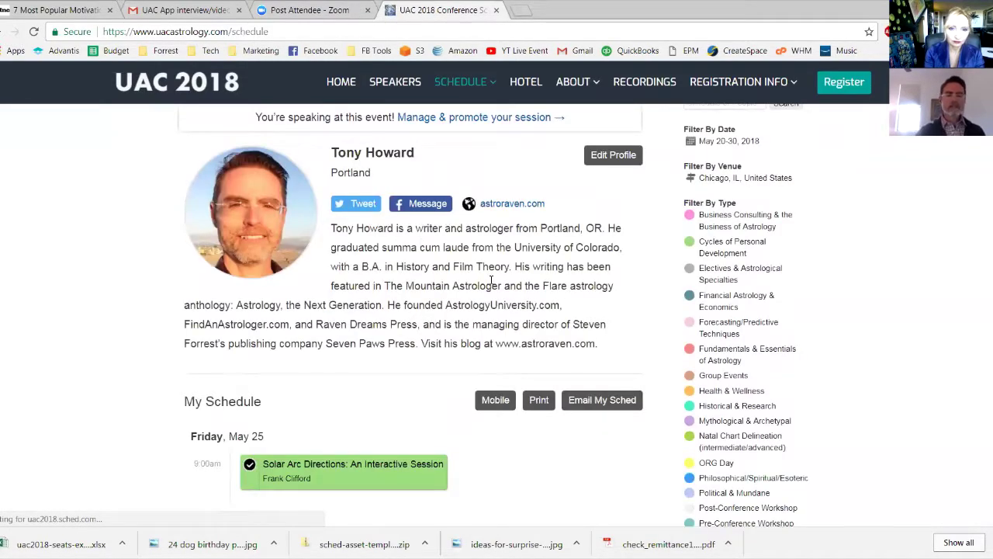
Browse the My Schedule list and view the Solar Arc Directions session details
scroll(492, 280, down, 3)
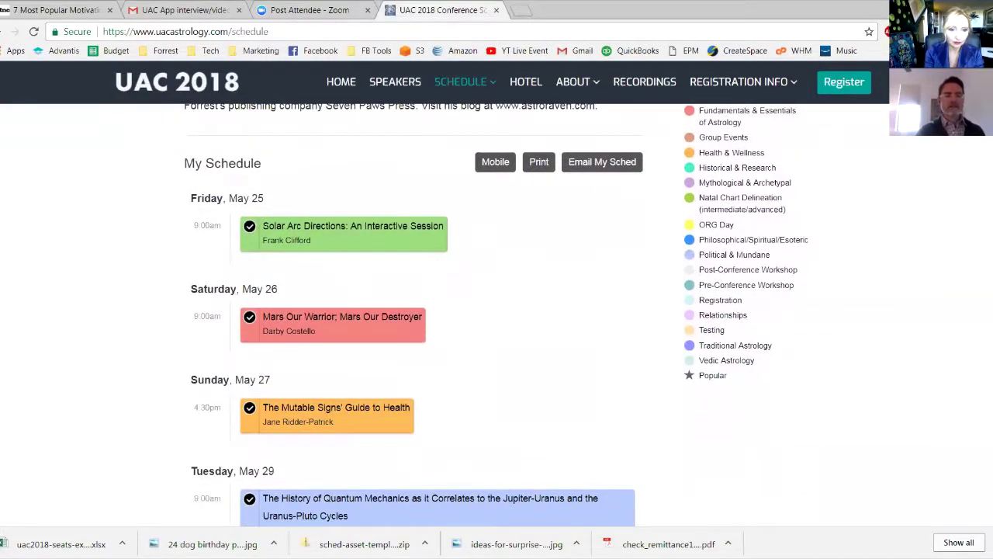
scroll(492, 314, down, 1)
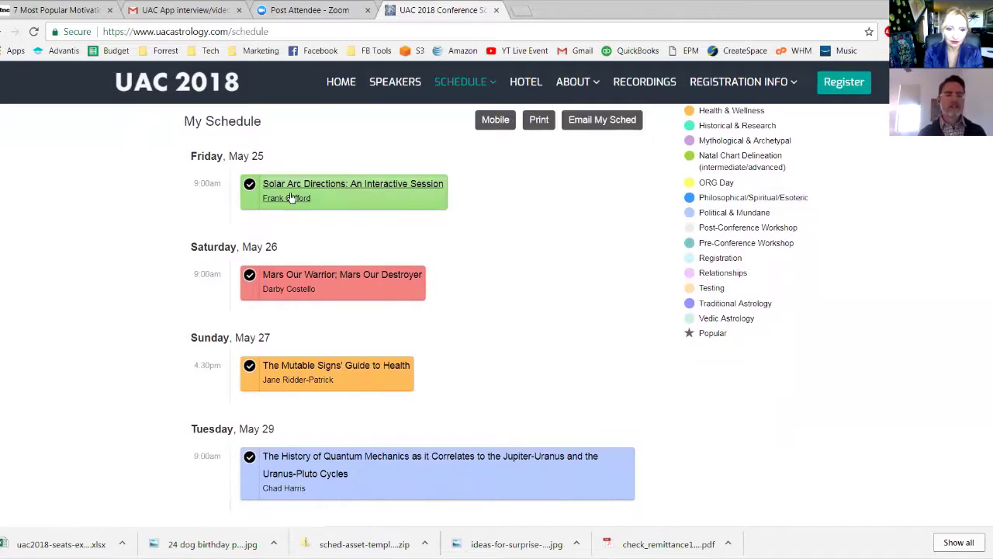
mouse_move(443, 205)
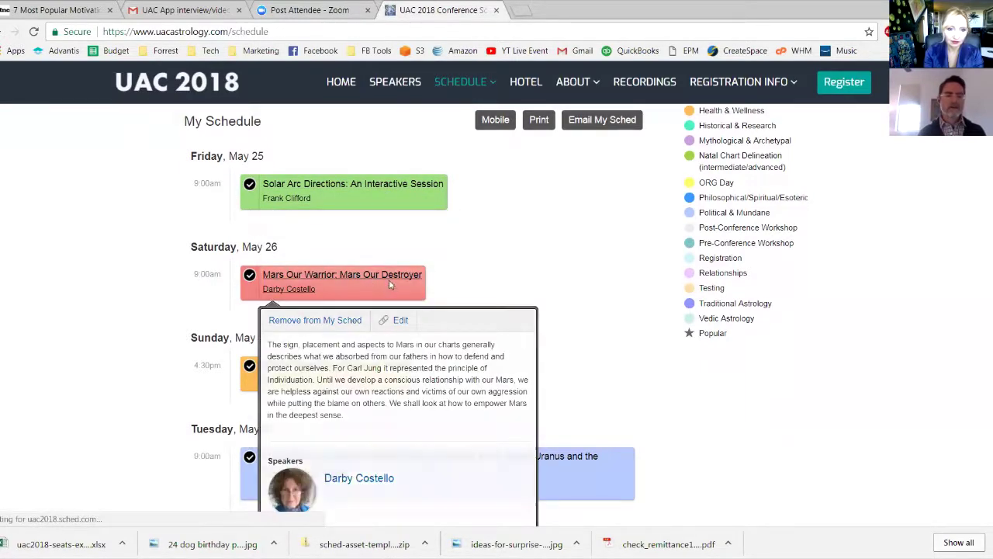
scroll(495, 280, down, 1)
scroll(494, 280, up, 1)
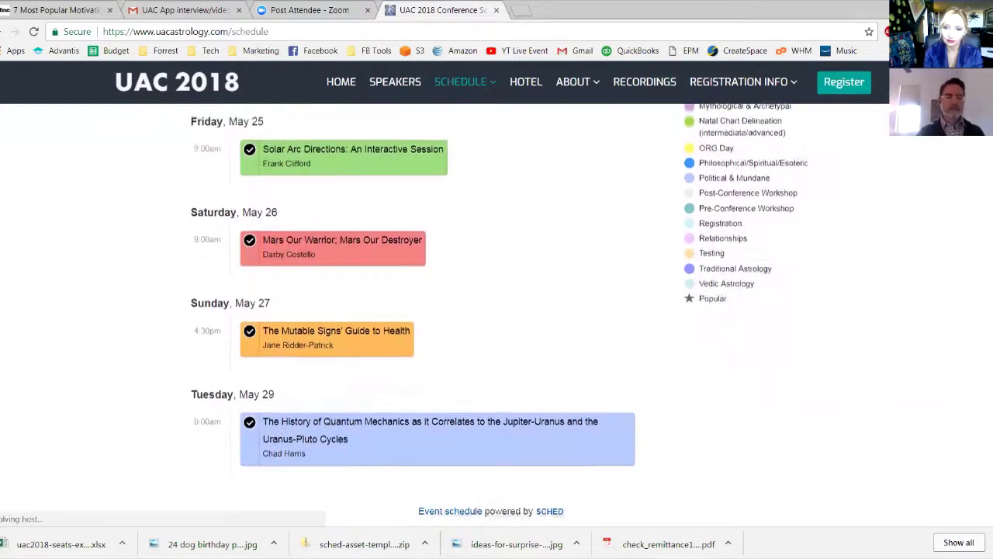
scroll(495, 280, up, 1)
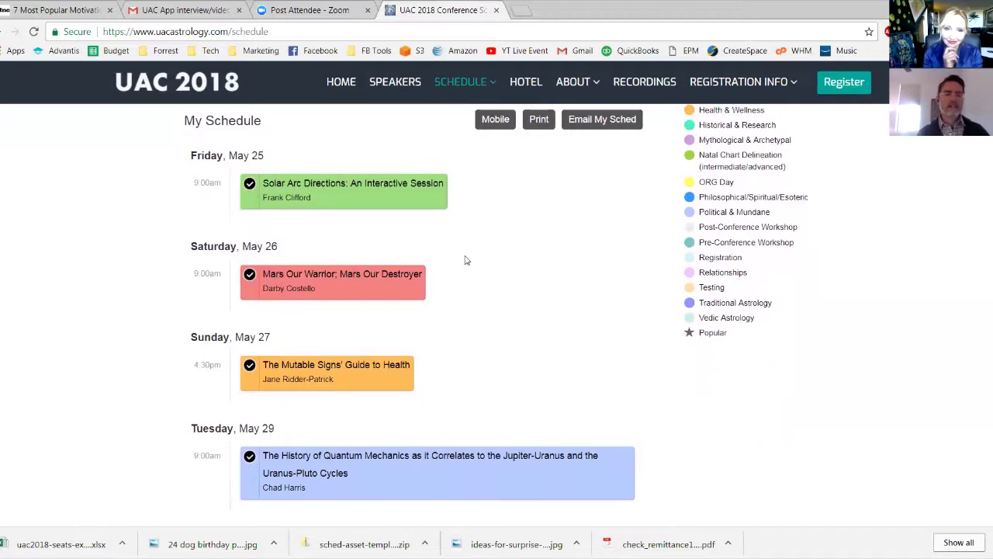
click(300, 186)
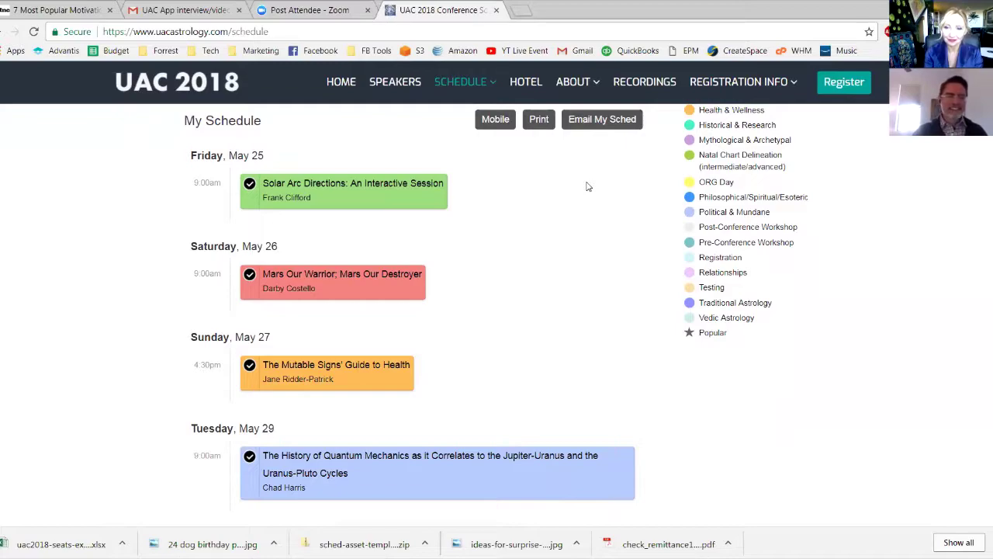
scroll(588, 186, up, 2)
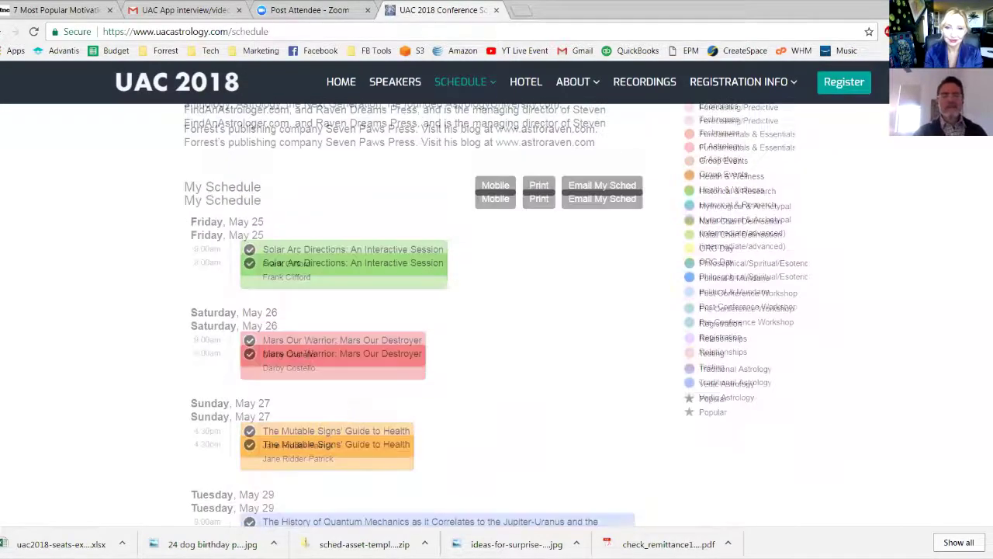
Review the four checked sessions, then bring up the Mobile Web App and iCal subscription page
scroll(496, 315, up, 2)
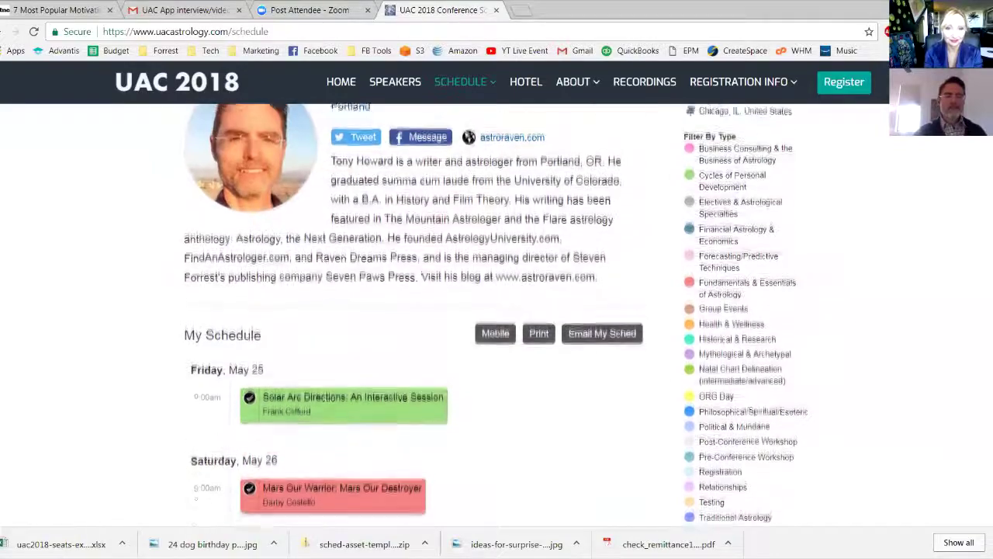
scroll(497, 310, down, 3)
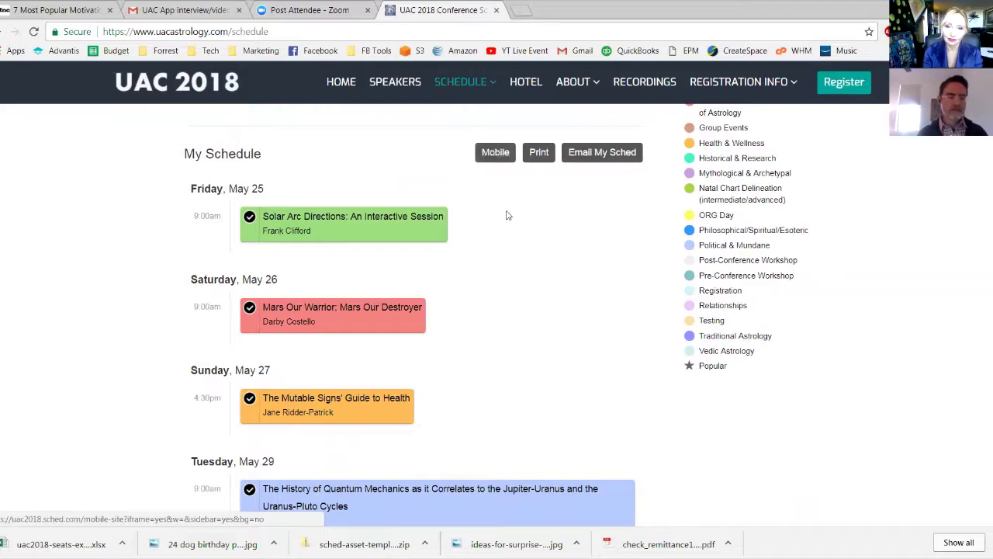
scroll(594, 295, down, 1)
scroll(593, 295, down, 1)
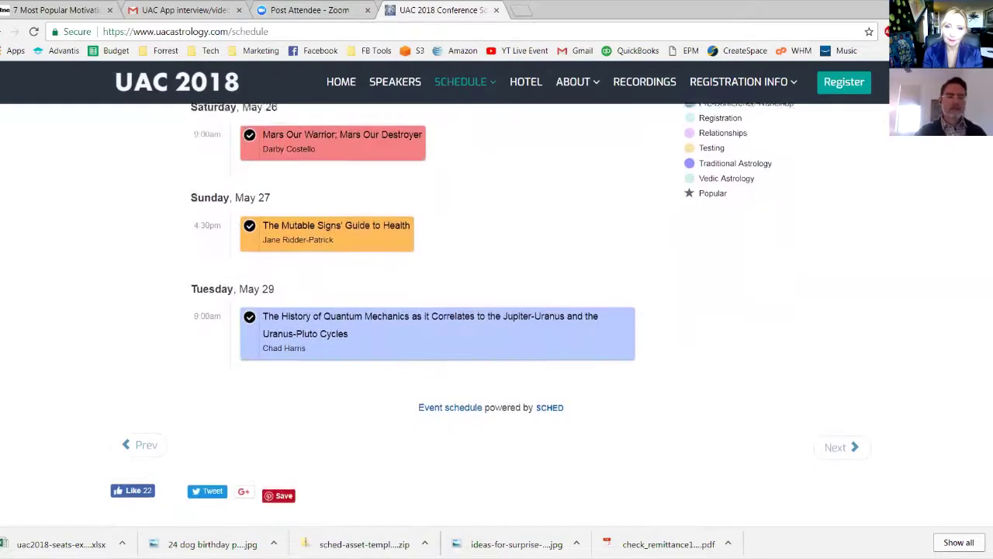
scroll(594, 295, up, 2)
scroll(593, 295, up, 4)
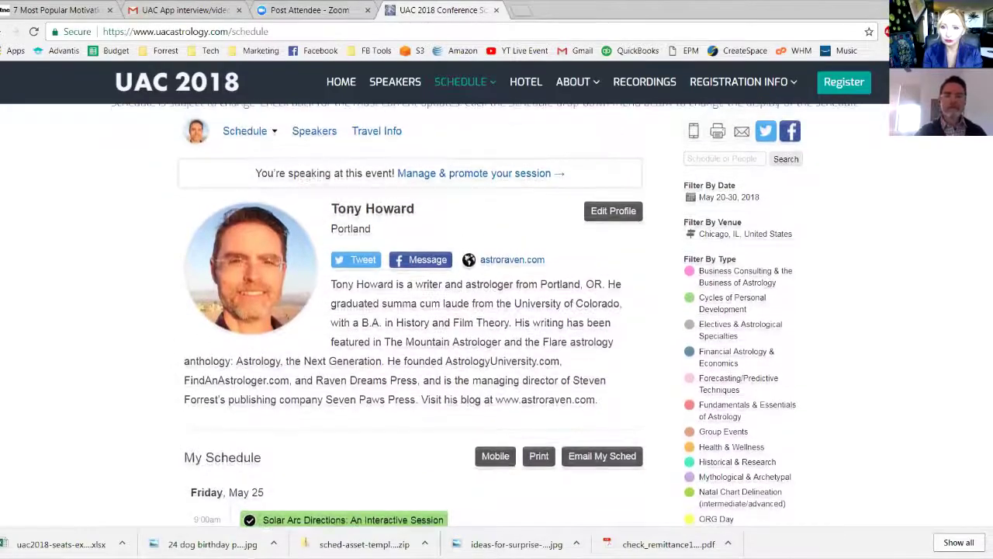
scroll(594, 295, down, 2)
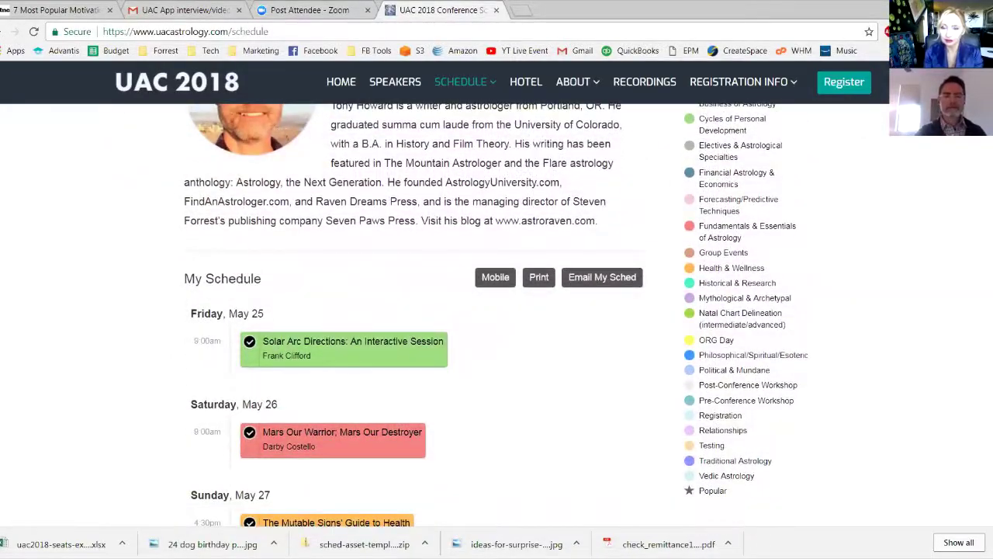
click(495, 281)
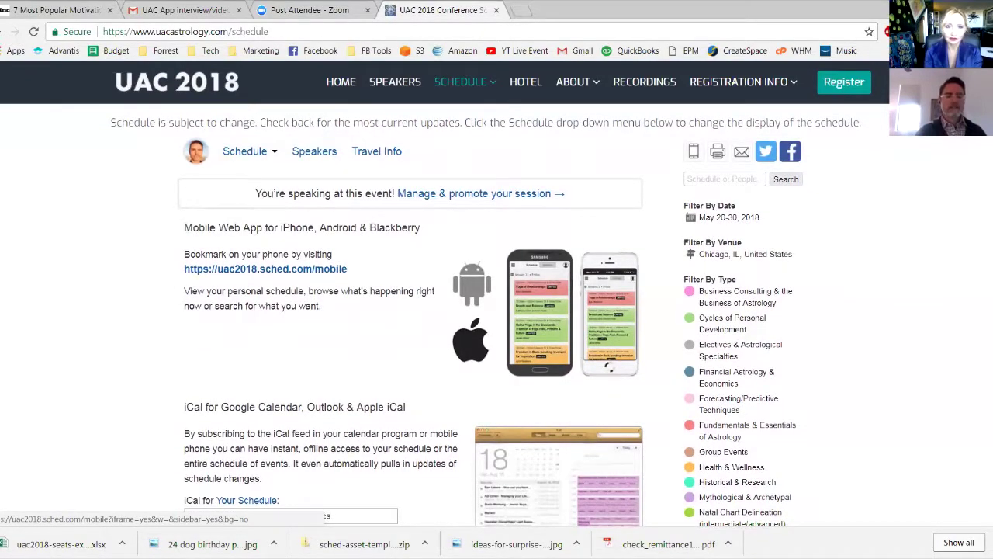
Return to the profile page via Schedule and open the avatar's account menu
scroll(486, 315, down, 1)
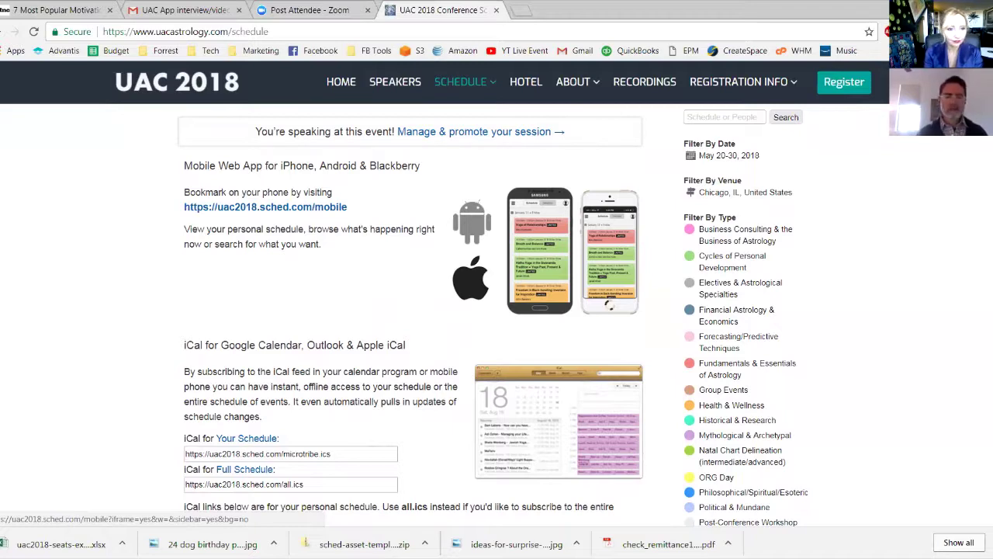
scroll(411, 310, down, 5)
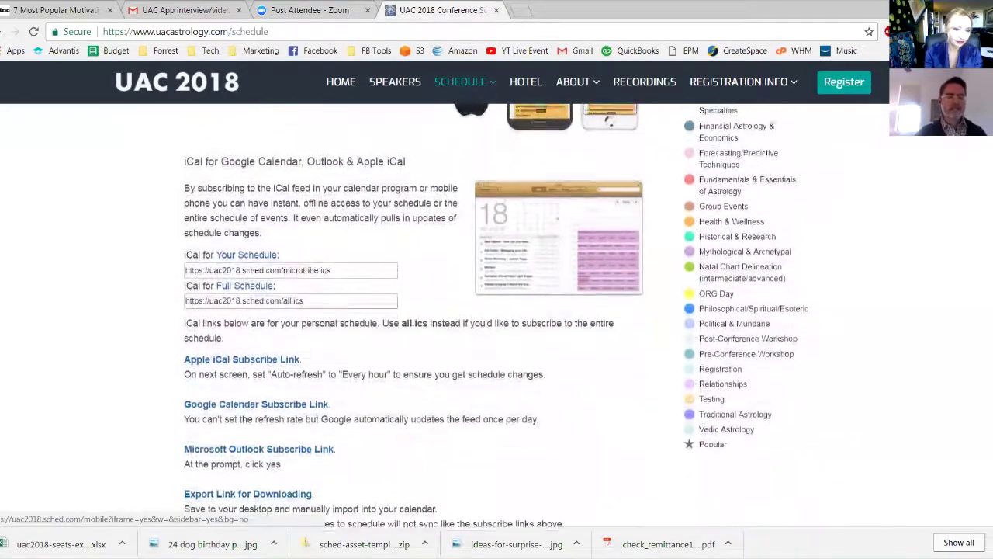
scroll(412, 310, up, 3)
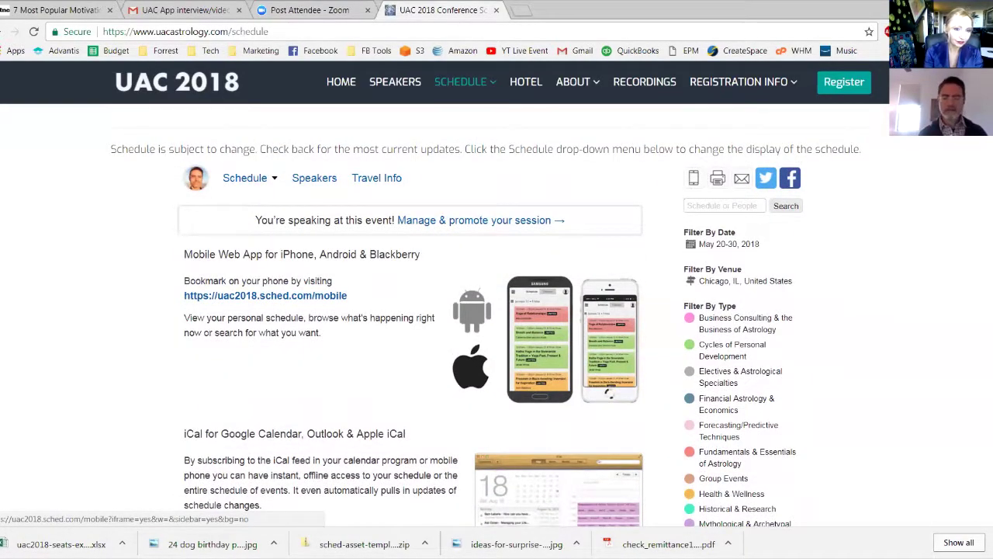
click(33, 30)
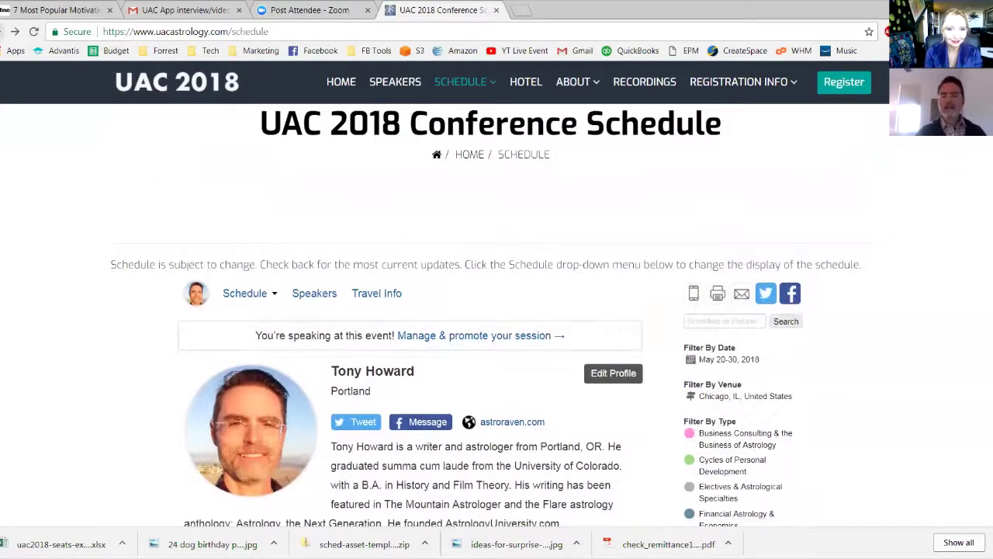
click(197, 237)
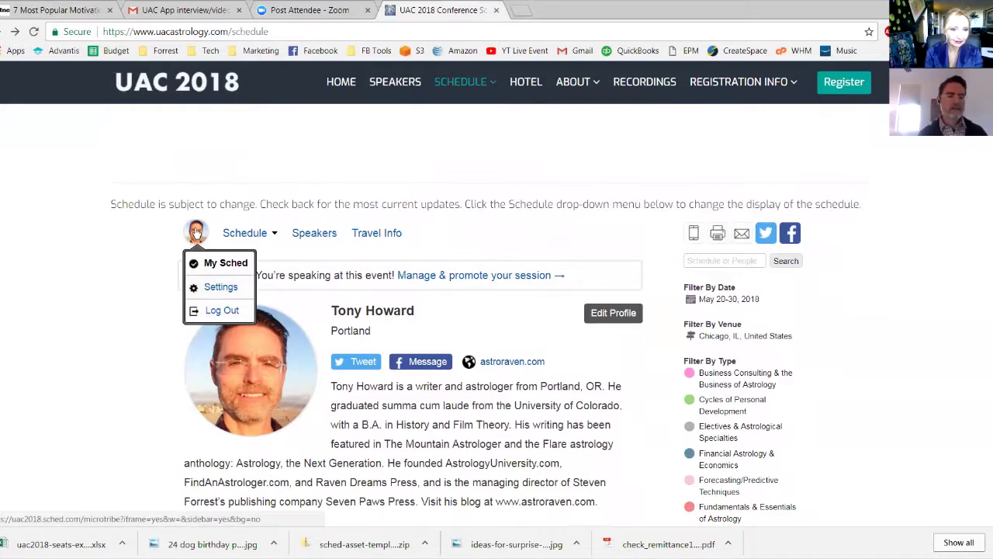
Log out, then view Sunday's ISAR Consulting Skills Training on the public schedule
scroll(218, 312, down, 2)
click(218, 313)
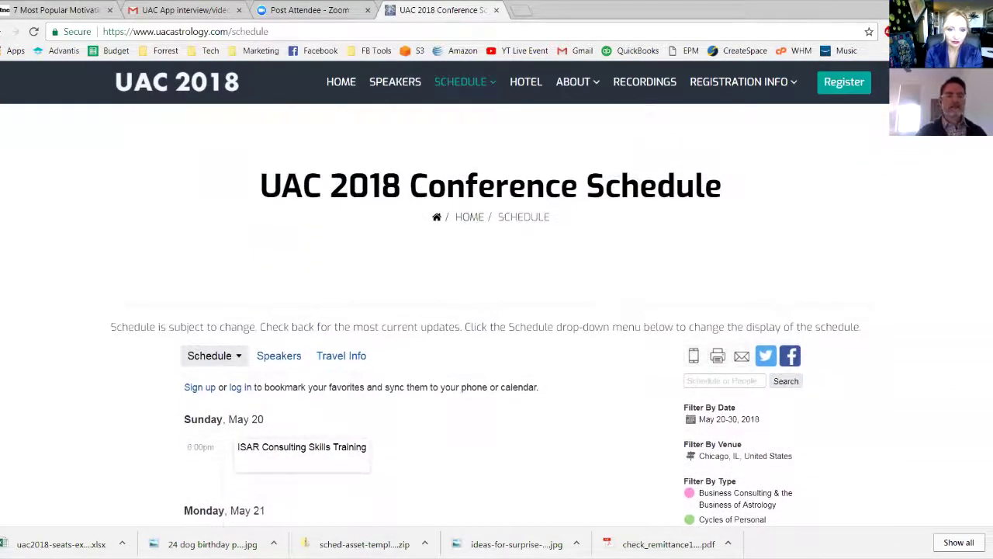
scroll(496, 311, down, 3)
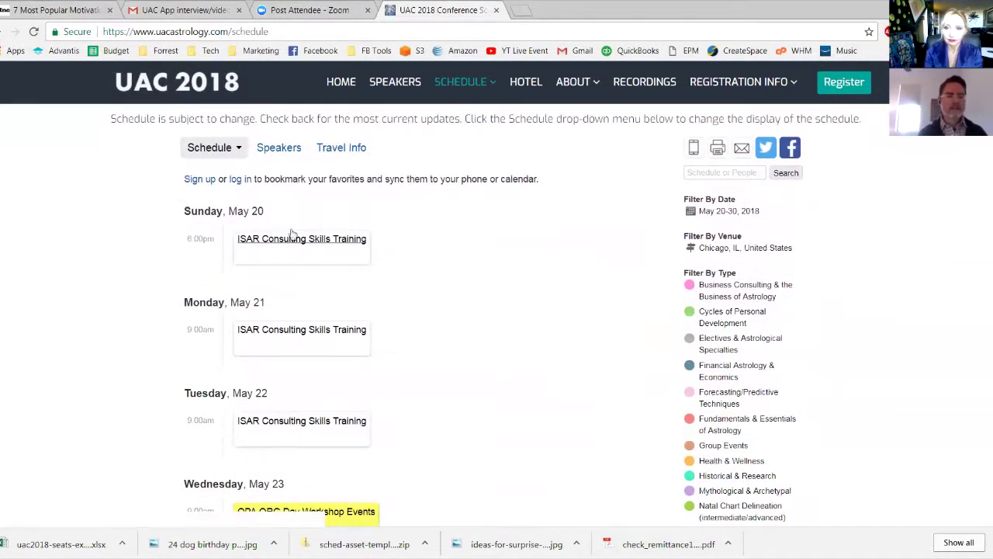
mouse_move(290, 251)
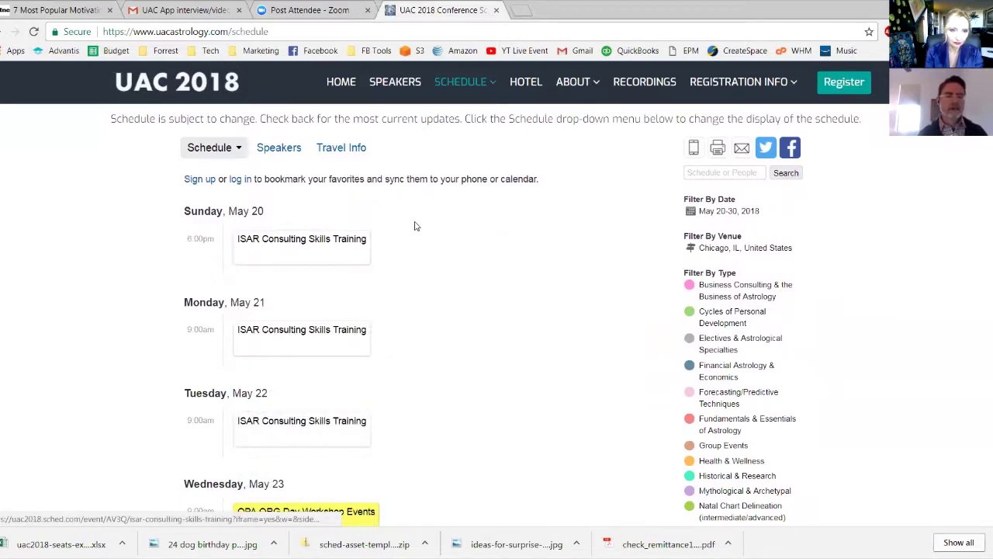
scroll(412, 225, down, 1)
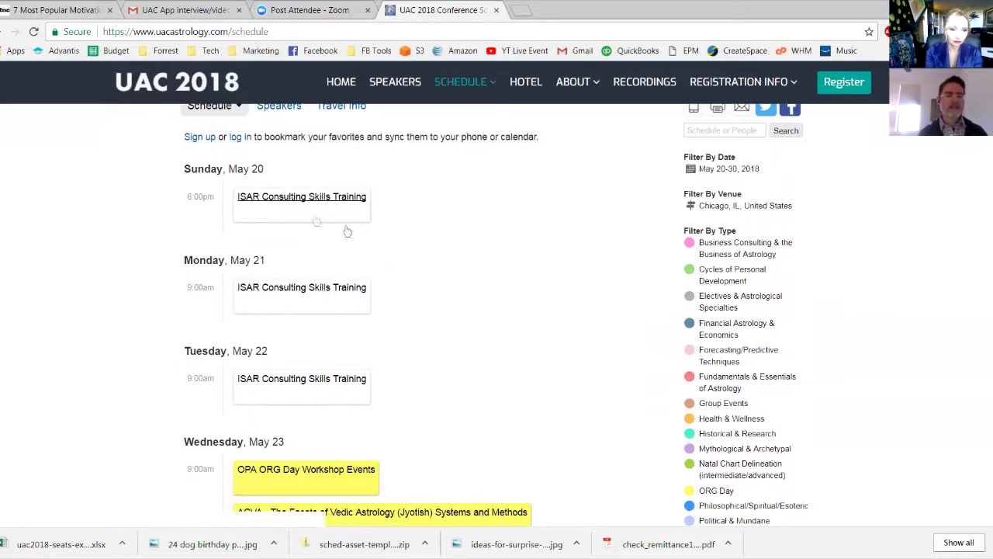
click(316, 204)
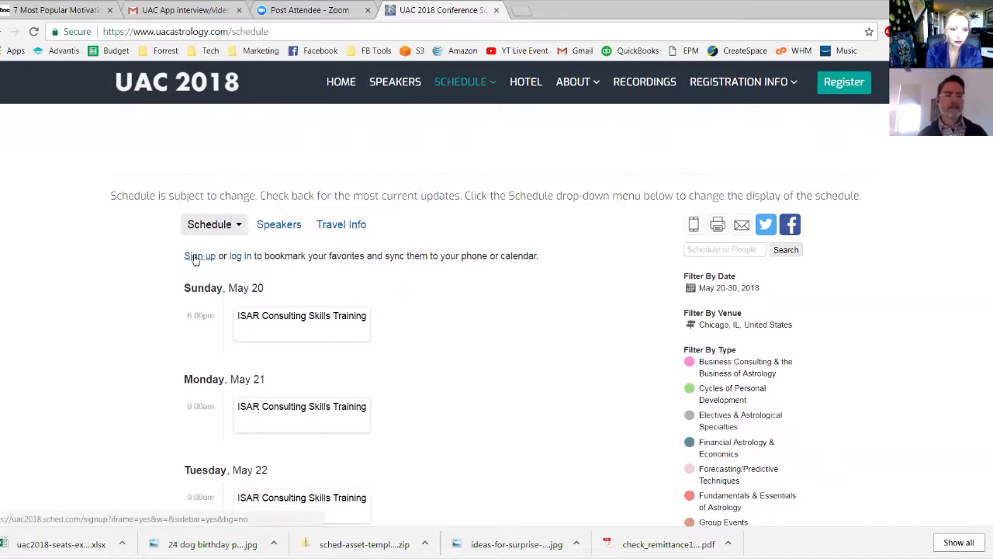
Sign up with the attendee's e-mail, full name and password, pass reCAPTCHA, and create the account
click(194, 256)
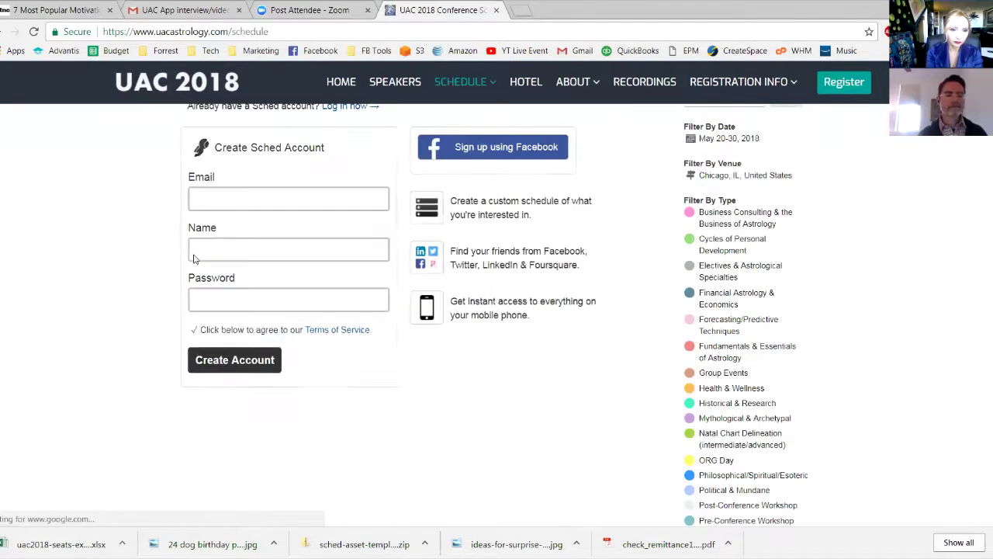
click(269, 201)
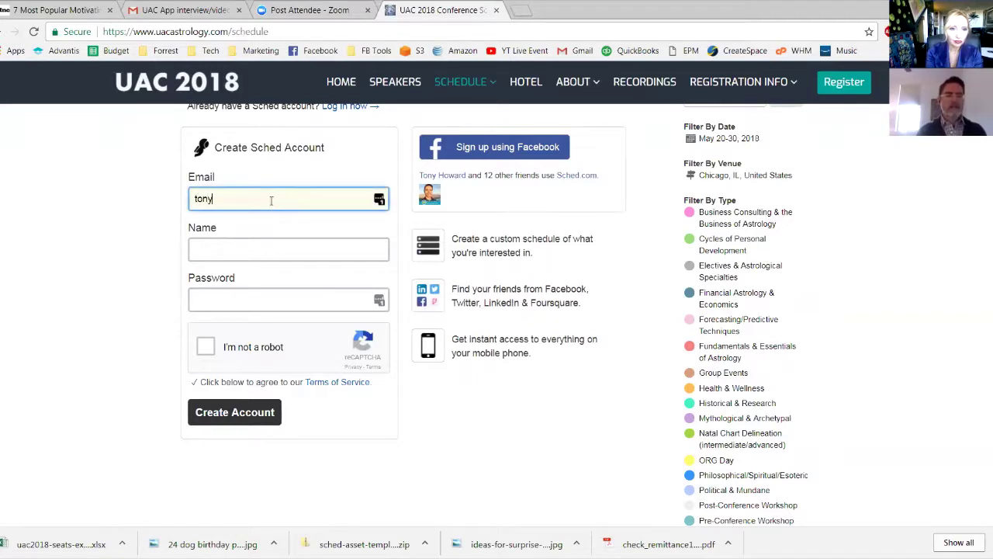
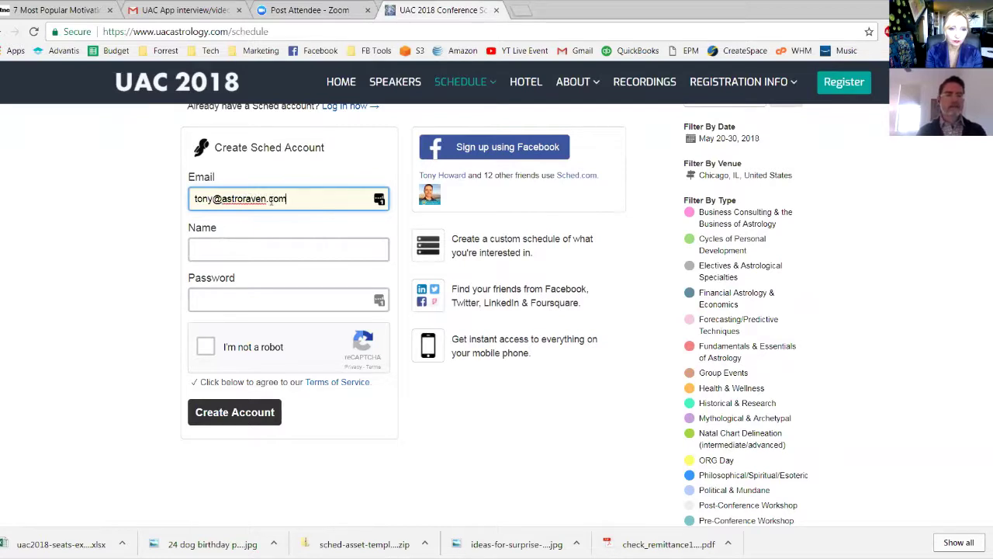
key(Tab)
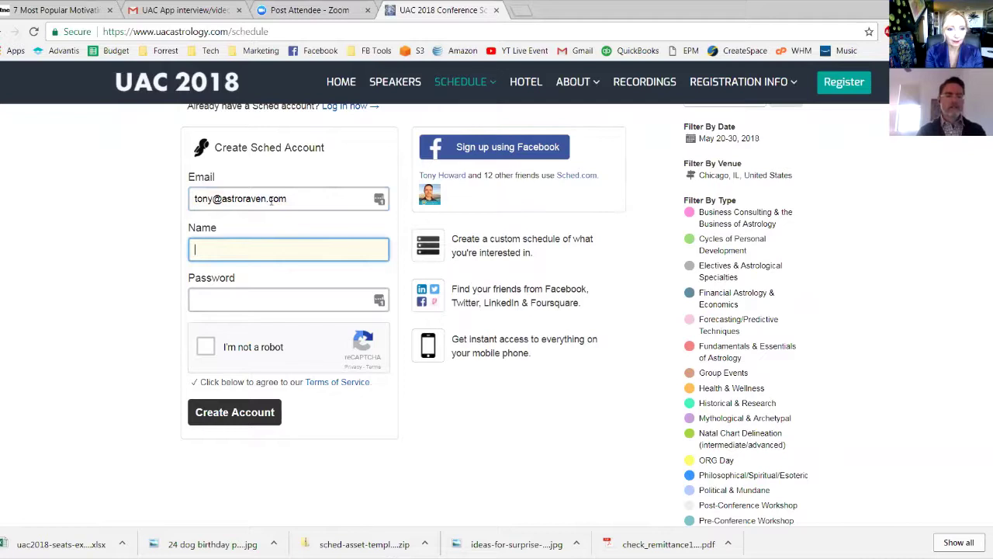
key(Tab)
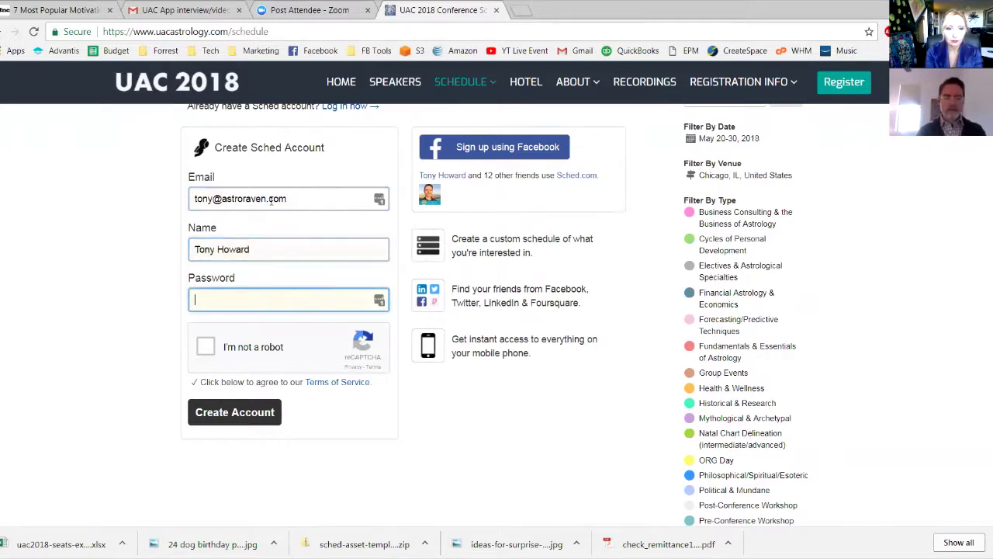
text(•••••••)
click(203, 353)
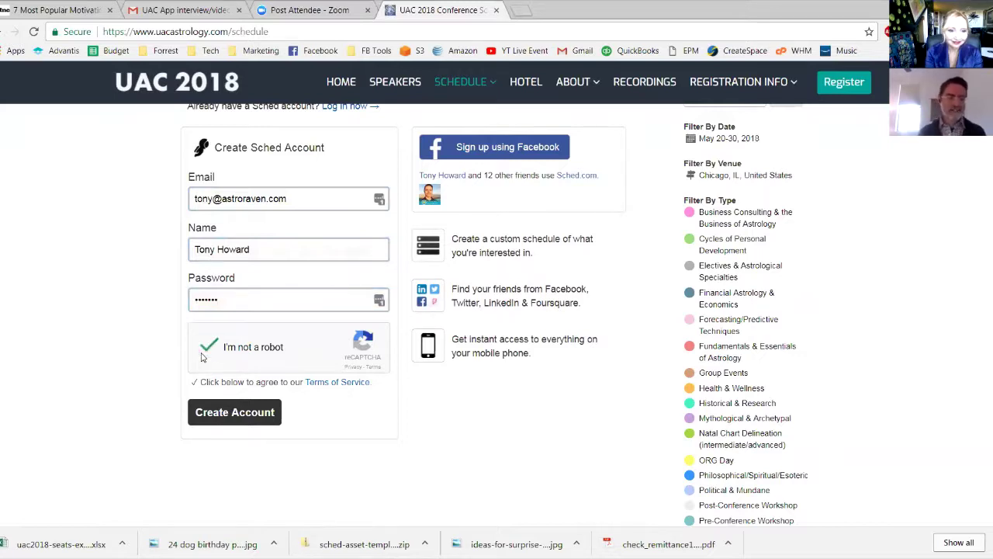
click(246, 423)
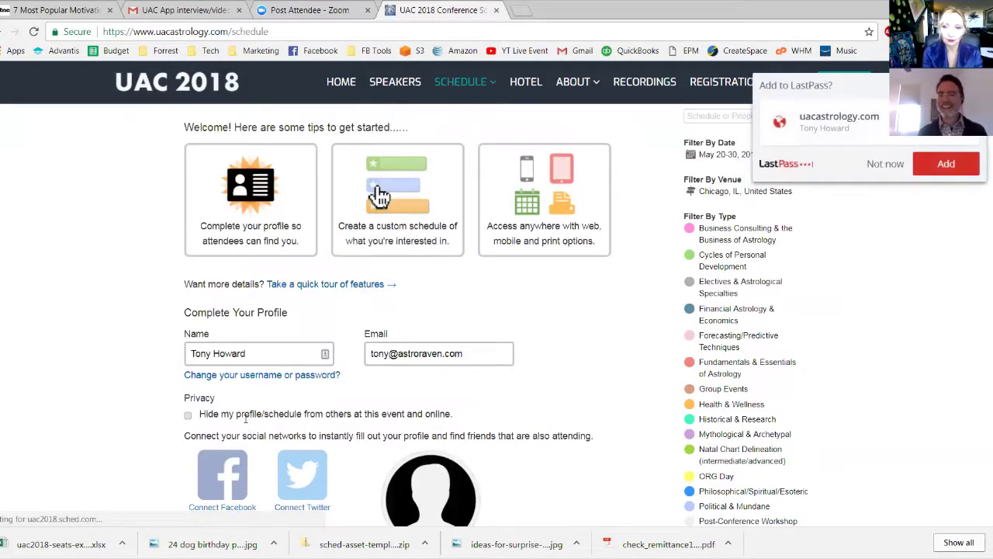
Decline LastPass's offer to save the login and scroll down the profile form
click(881, 166)
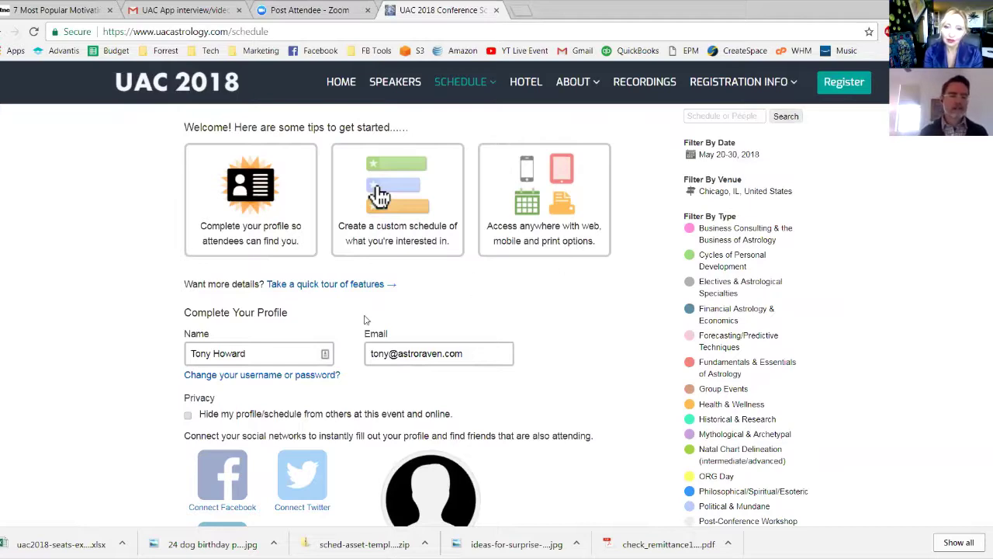
scroll(553, 342, down, 2)
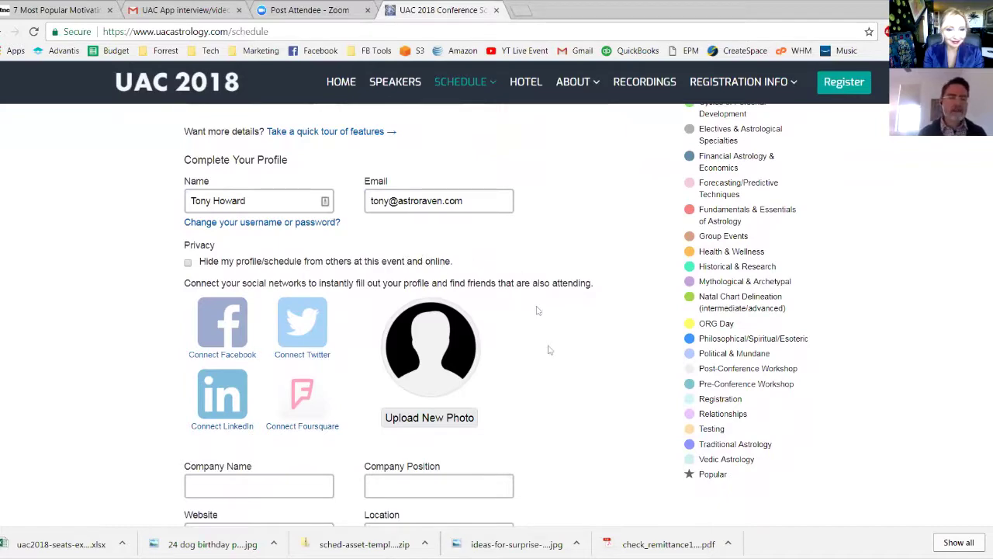
scroll(579, 425, down, 1)
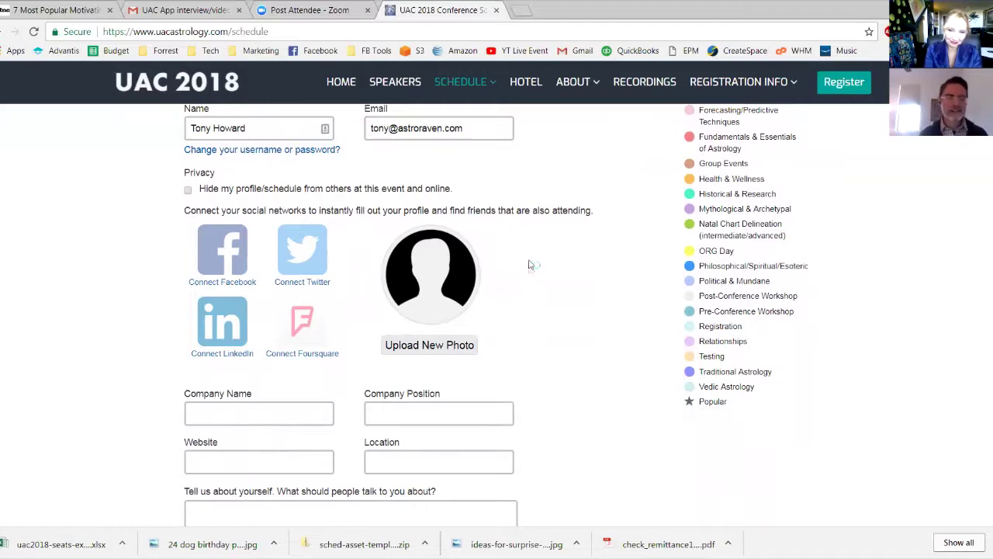
scroll(566, 355, down, 2)
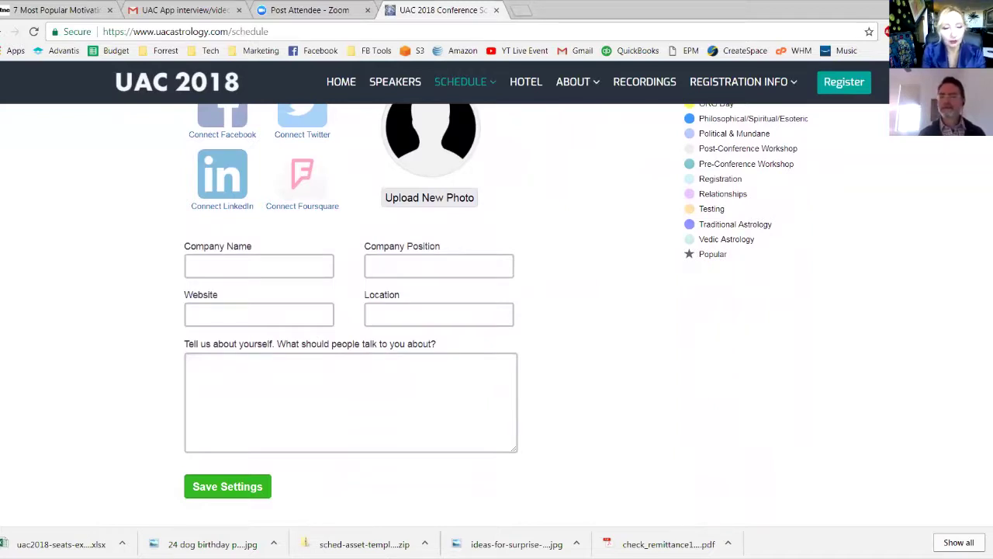
scroll(496, 315, up, 1)
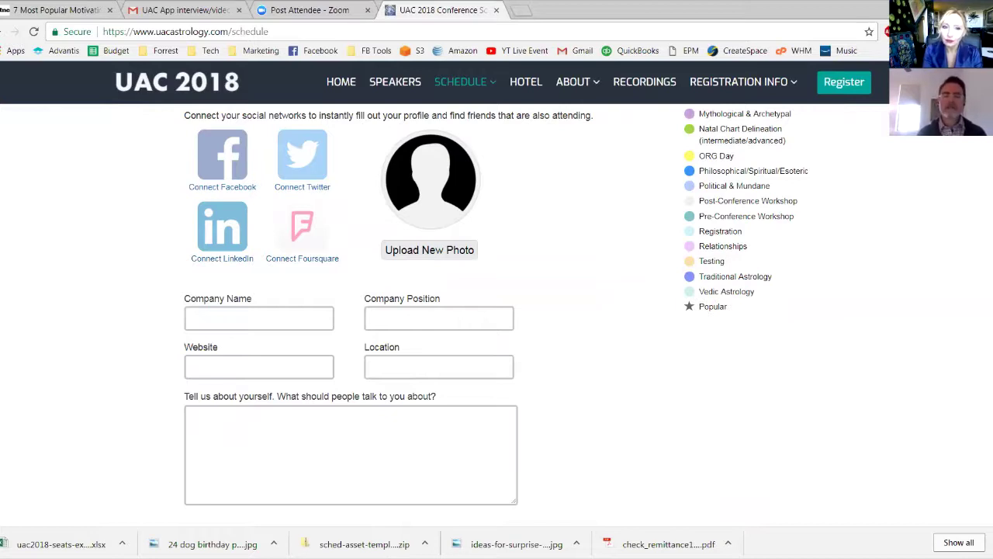
scroll(497, 310, up, 2)
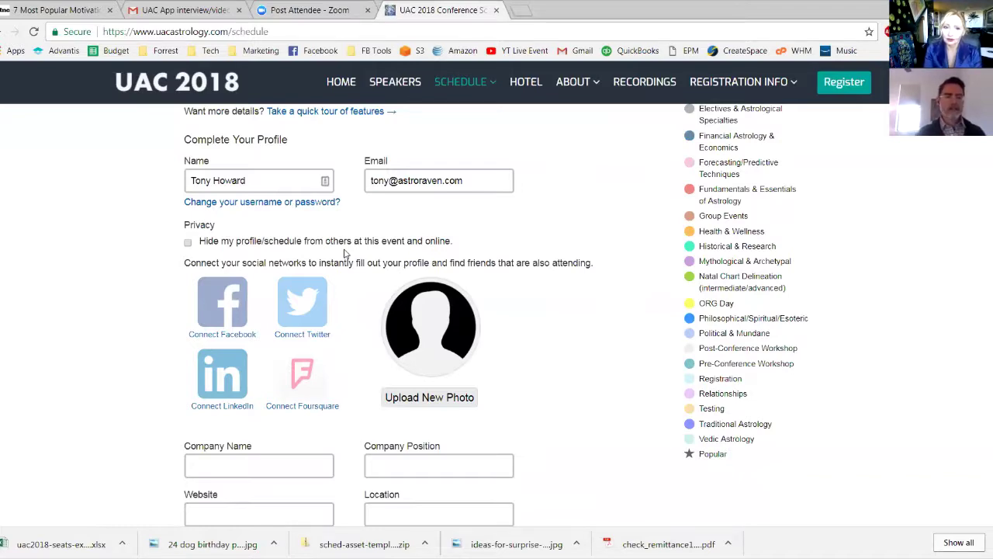
scroll(345, 254, down, 1)
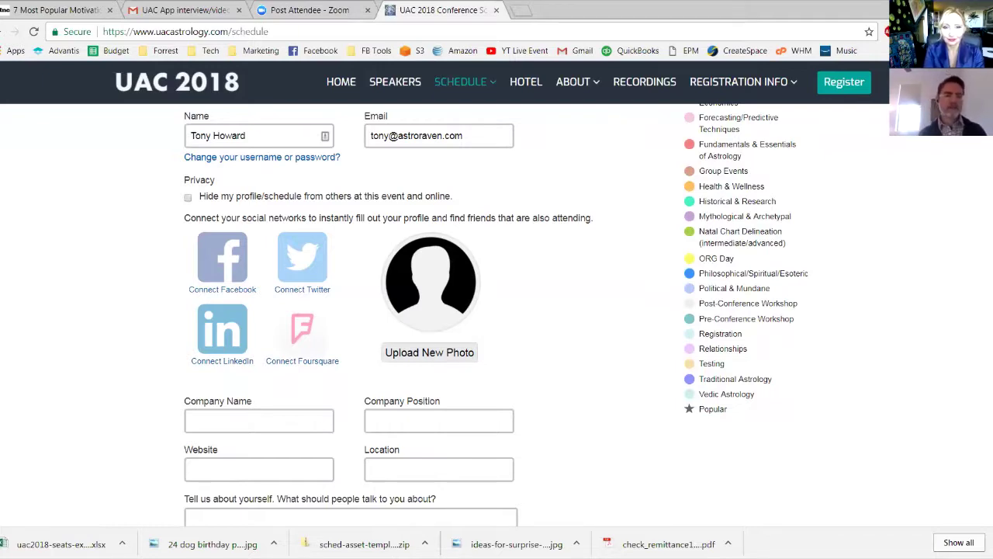
scroll(497, 310, up, 3)
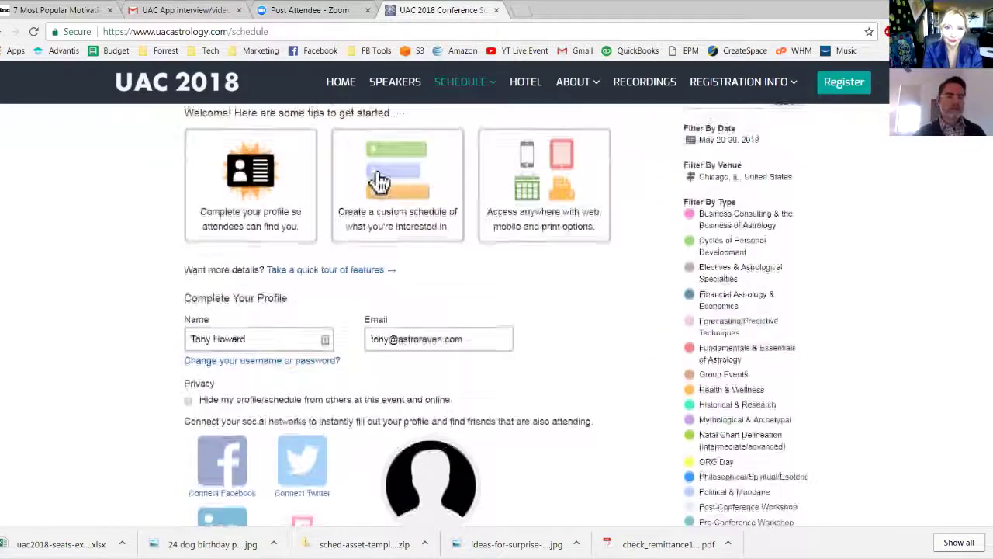
scroll(497, 311, down, 2)
scroll(497, 310, down, 1)
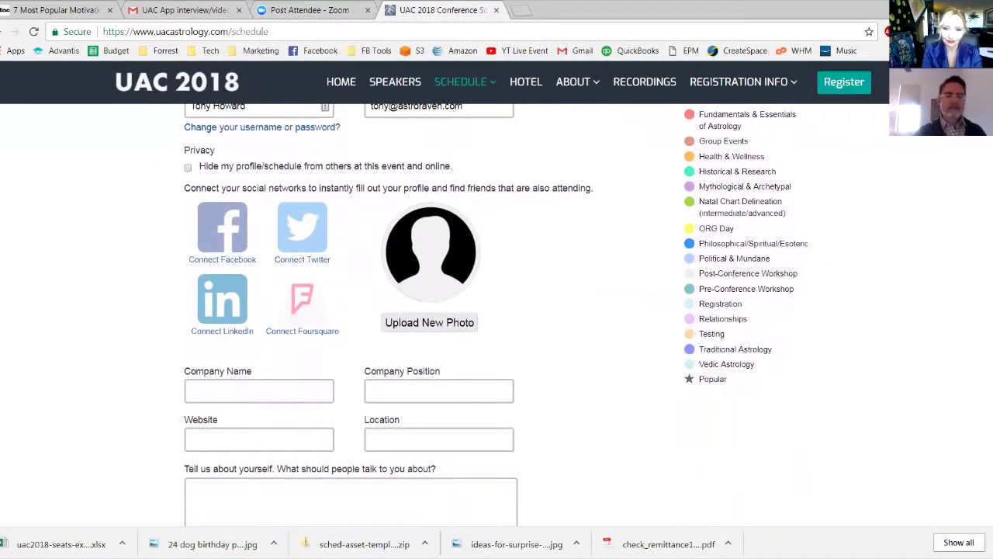
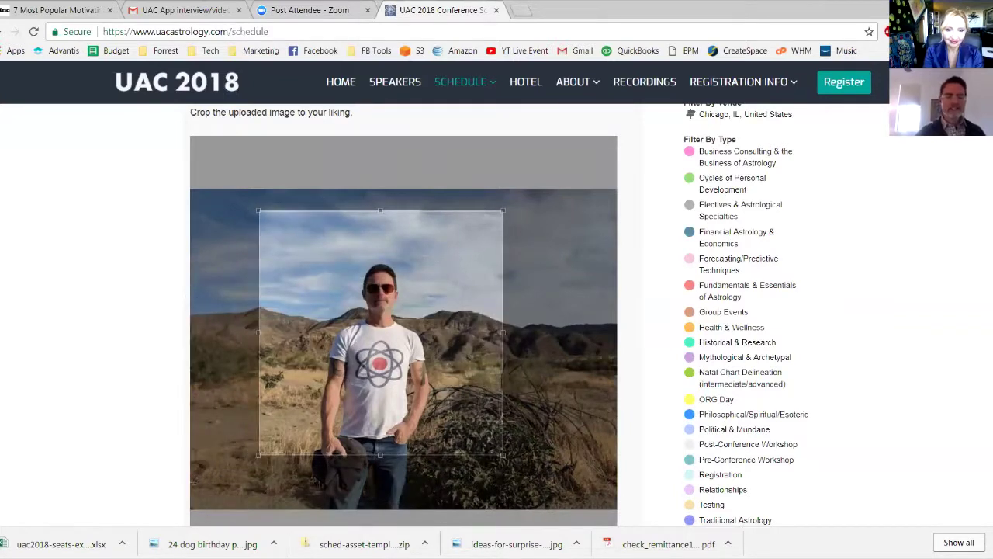
Crop the uploaded photo tightly around the standing man's upper body and accept it as the profile picture
drag(489, 429, 416, 357)
drag(329, 272, 380, 311)
scroll(404, 311, down, 2)
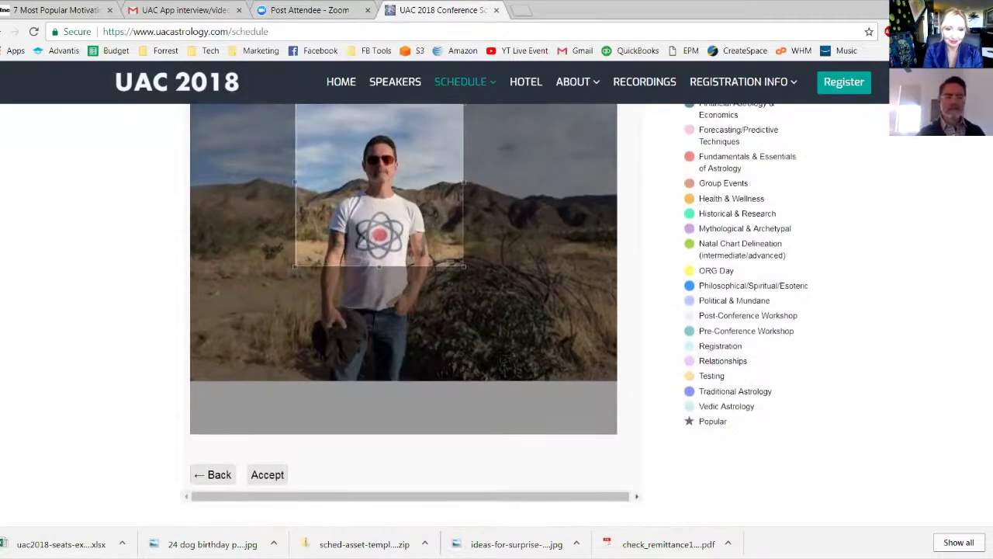
click(267, 471)
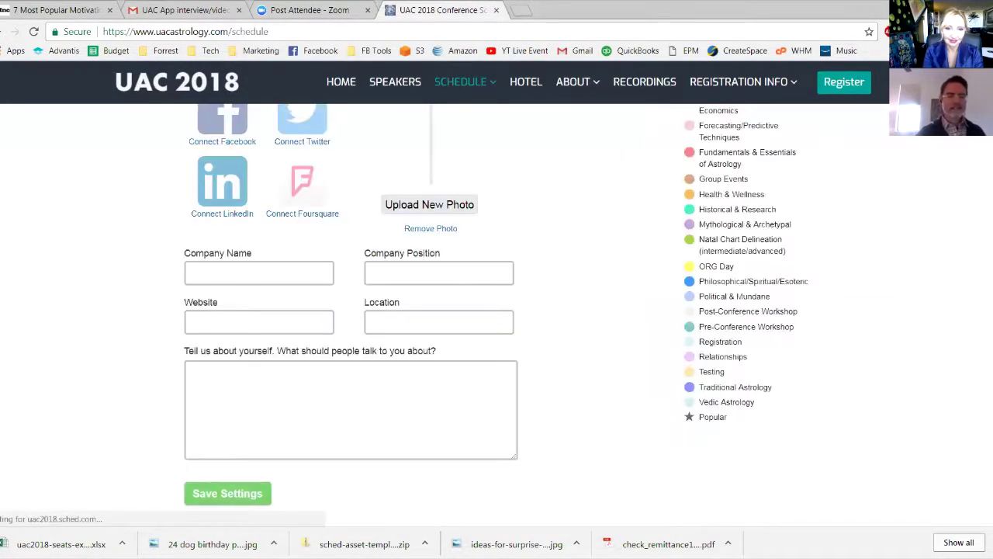
scroll(496, 310, up, 1)
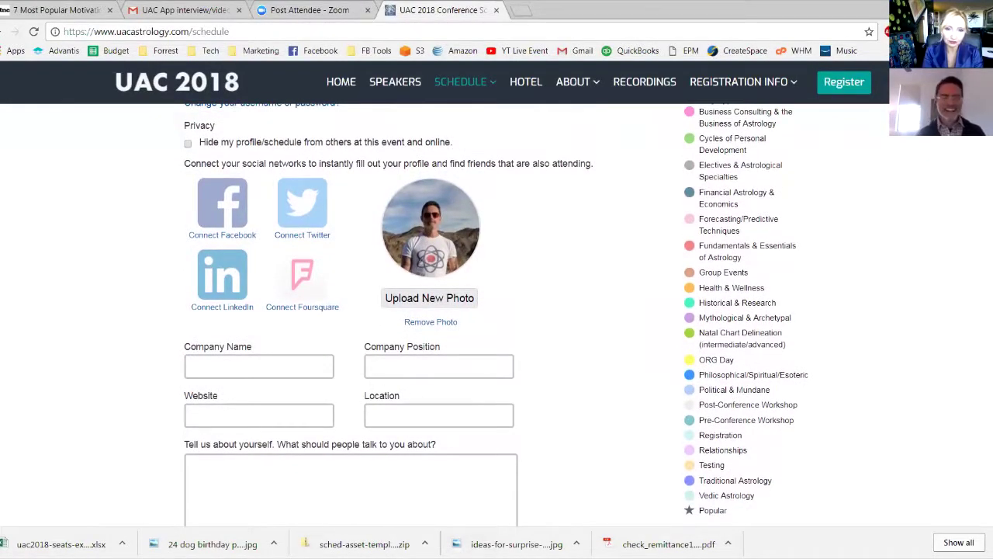
scroll(497, 311, down, 1)
scroll(497, 311, down, 1)
click(258, 262)
text(Raven Drea)
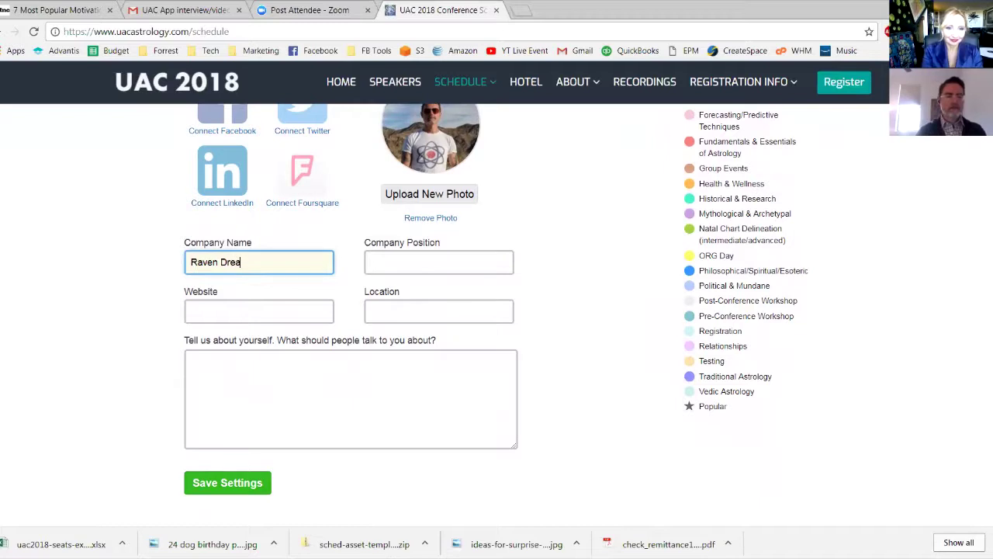
text(ms Produc)
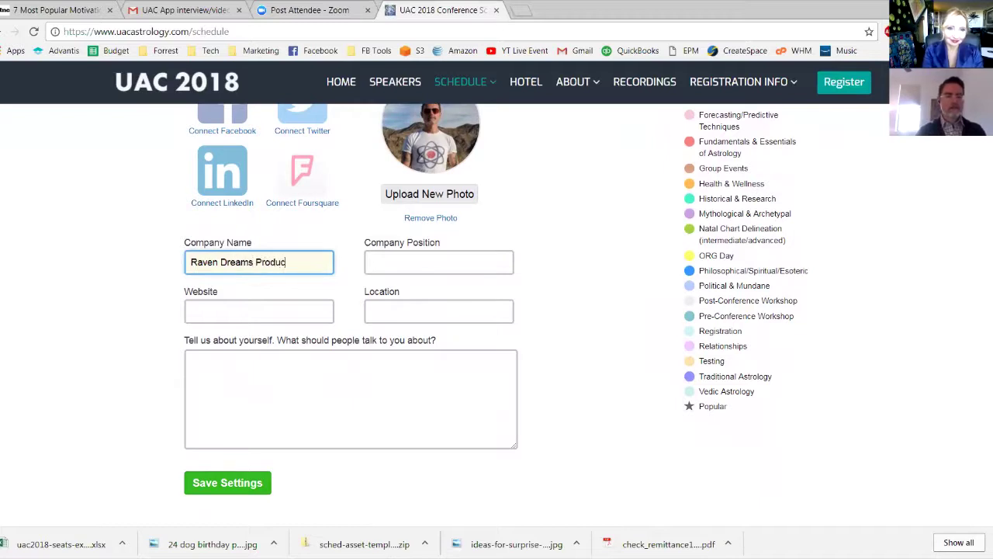
text(tions)
key(Tab)
click(258, 311)
text(www.astrologyuniversity.co)
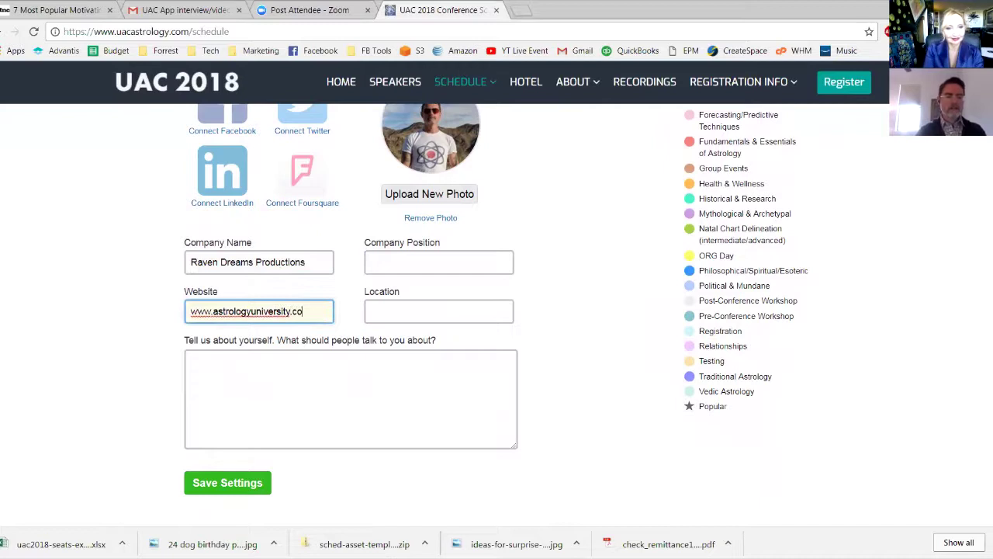
text(m)
click(438, 311)
text(Palm Springs, CA)
Write the bio 'This is about me' and save the profile settings
click(191, 361)
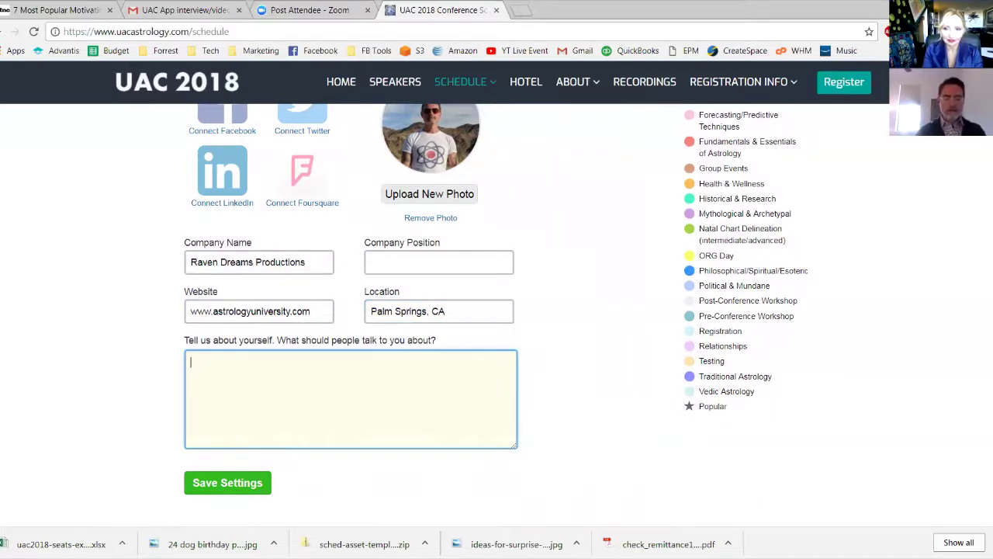
text(This is about me.)
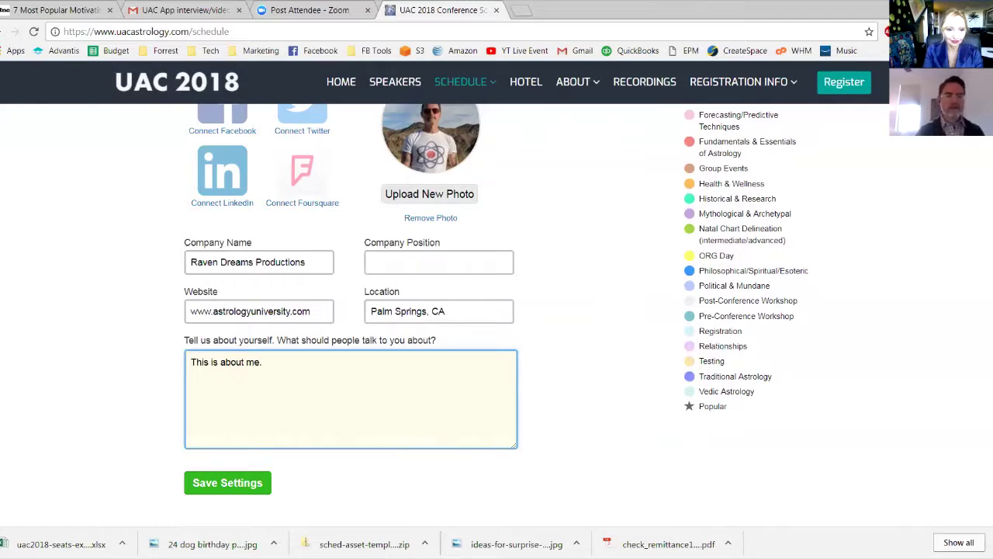
scroll(497, 310, down, 2)
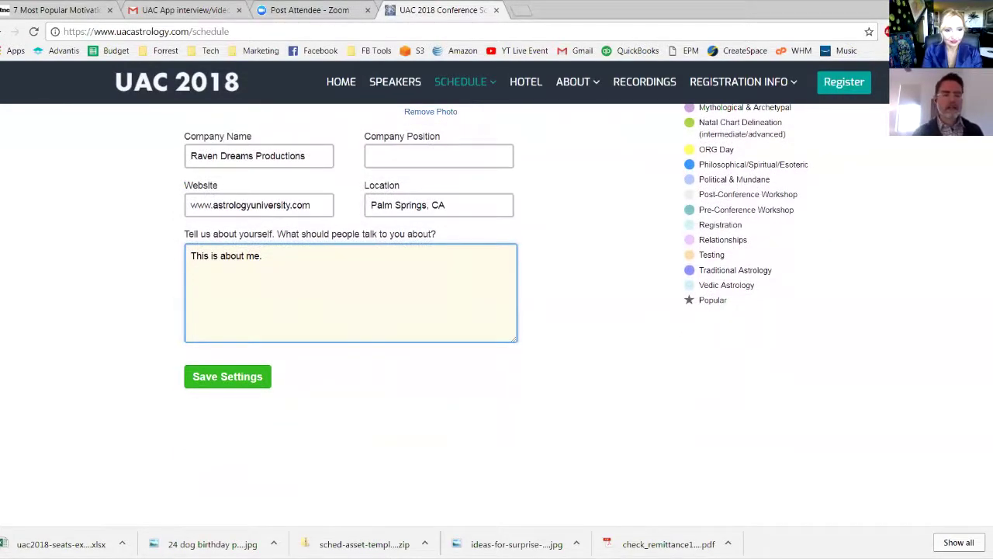
scroll(350, 311, up, 4)
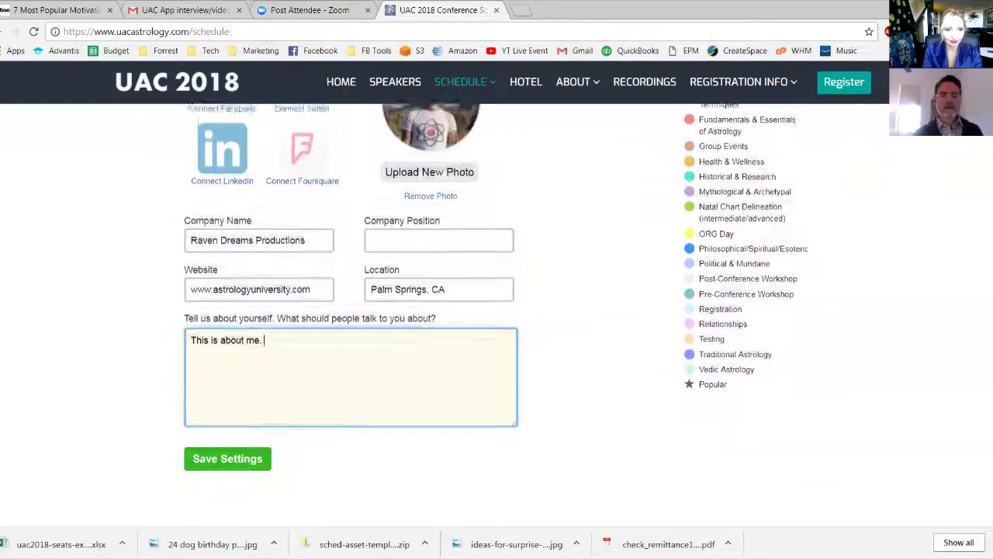
scroll(349, 310, down, 3)
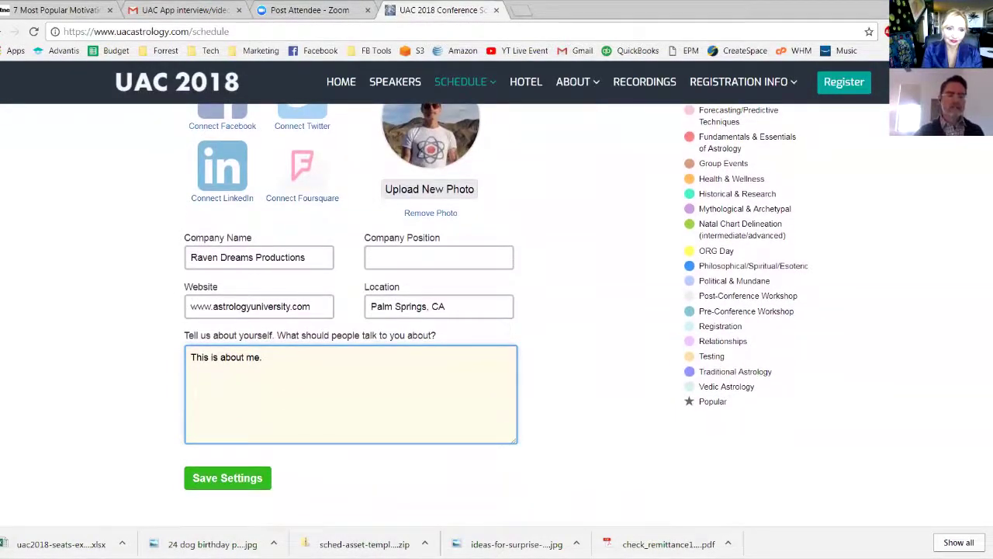
scroll(497, 310, down, 1)
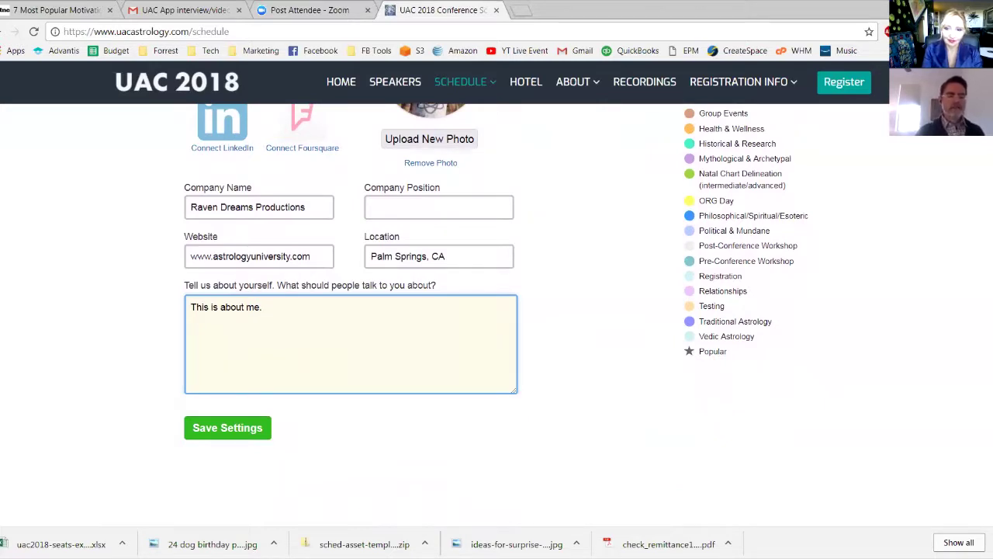
click(227, 428)
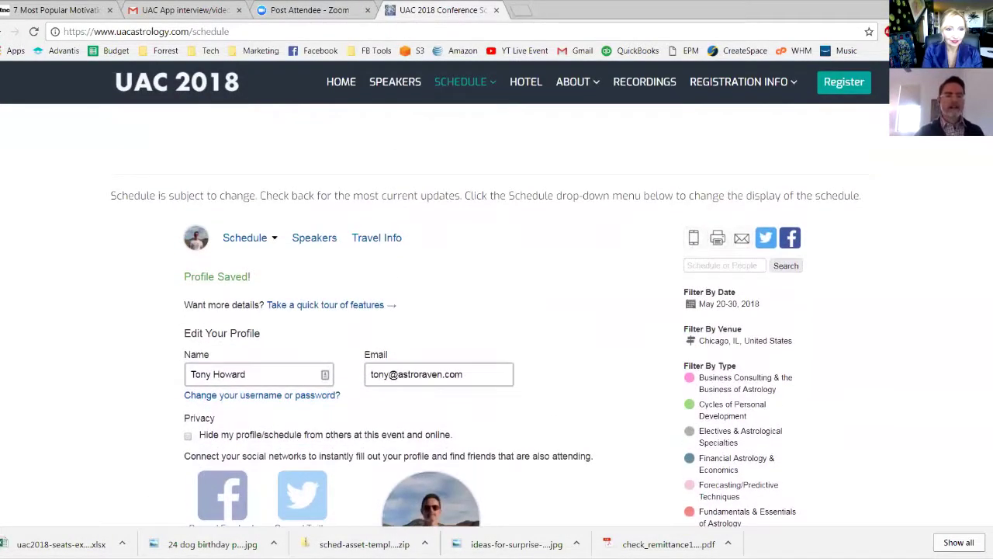
Add the Saturday session 'An Introduction to Medical Astrology by Sun Sign' to My Sched
scroll(497, 311, down, 5)
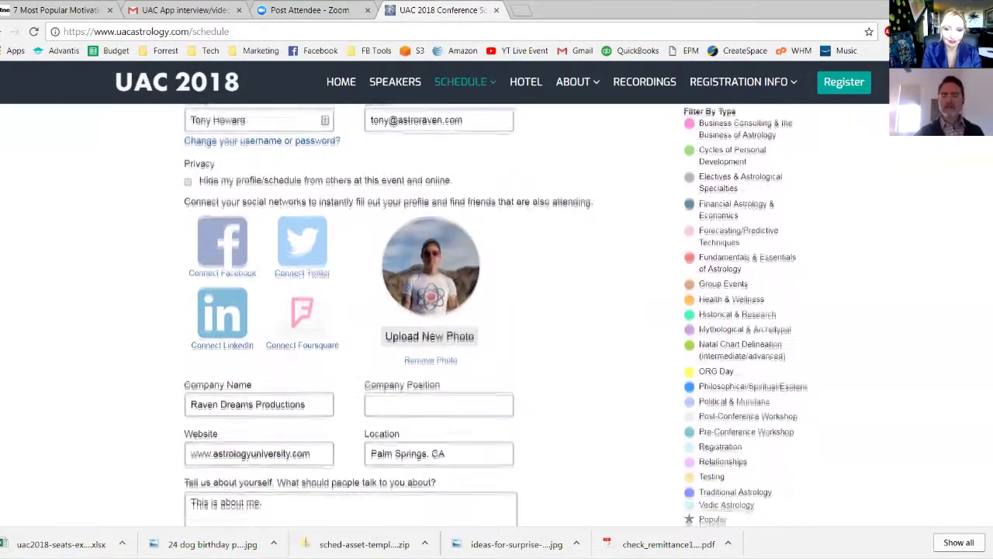
scroll(497, 310, down, 1)
scroll(497, 311, up, 2)
scroll(497, 311, down, 1)
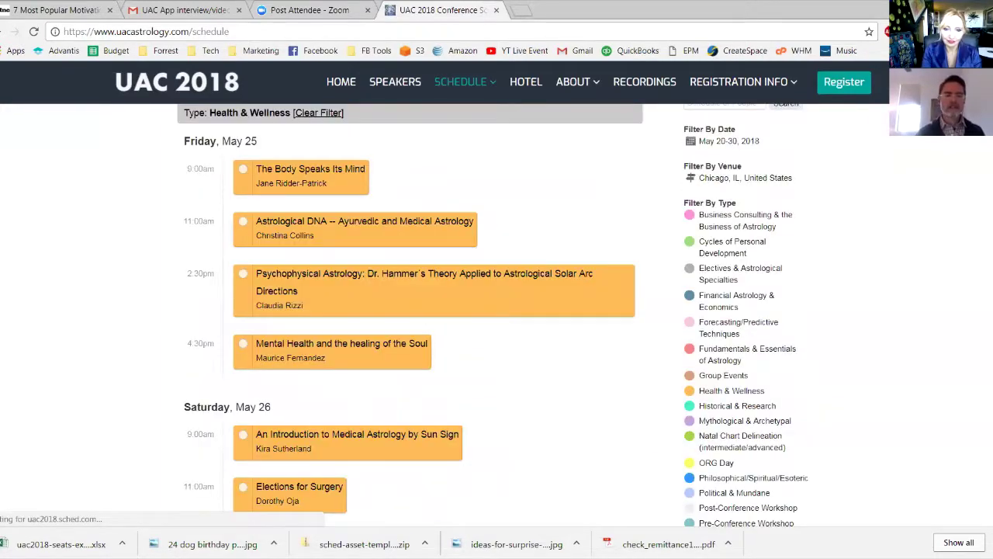
scroll(496, 310, up, 1)
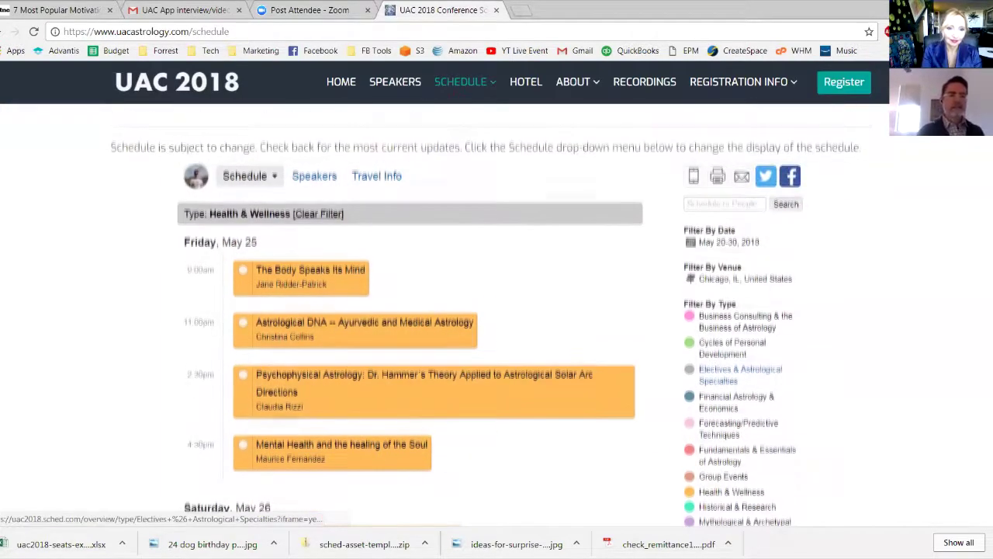
scroll(497, 311, down, 3)
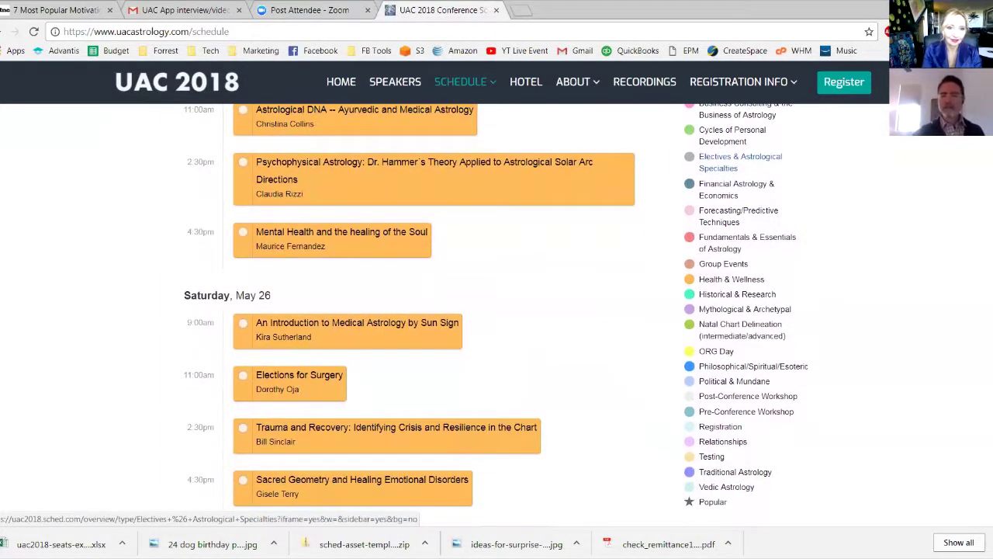
scroll(497, 310, up, 1)
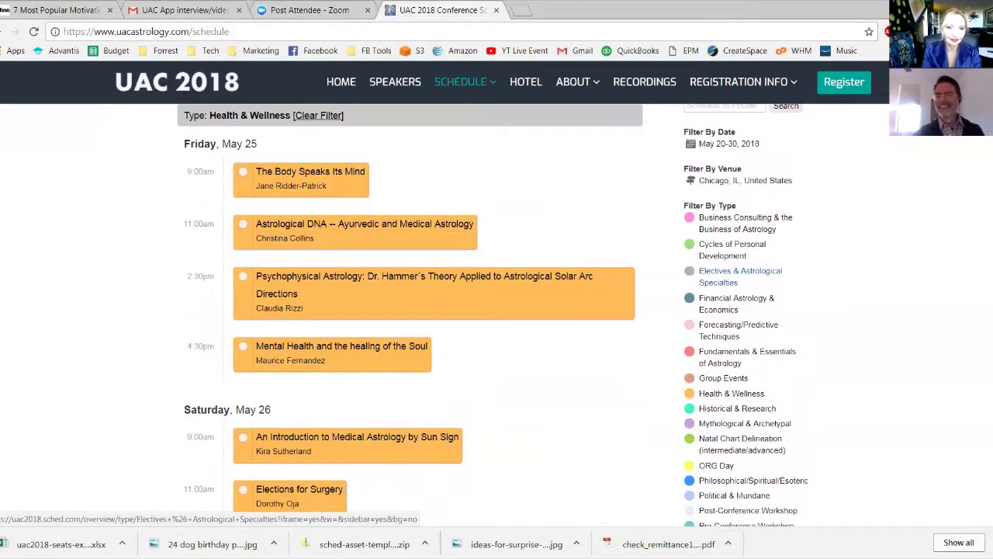
scroll(497, 311, up, 1)
scroll(497, 311, down, 1)
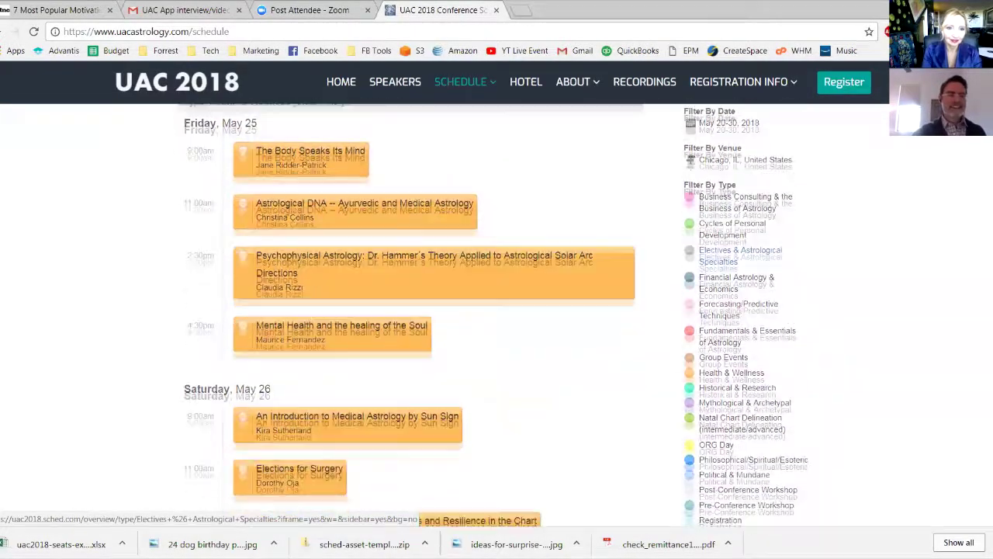
scroll(497, 310, down, 3)
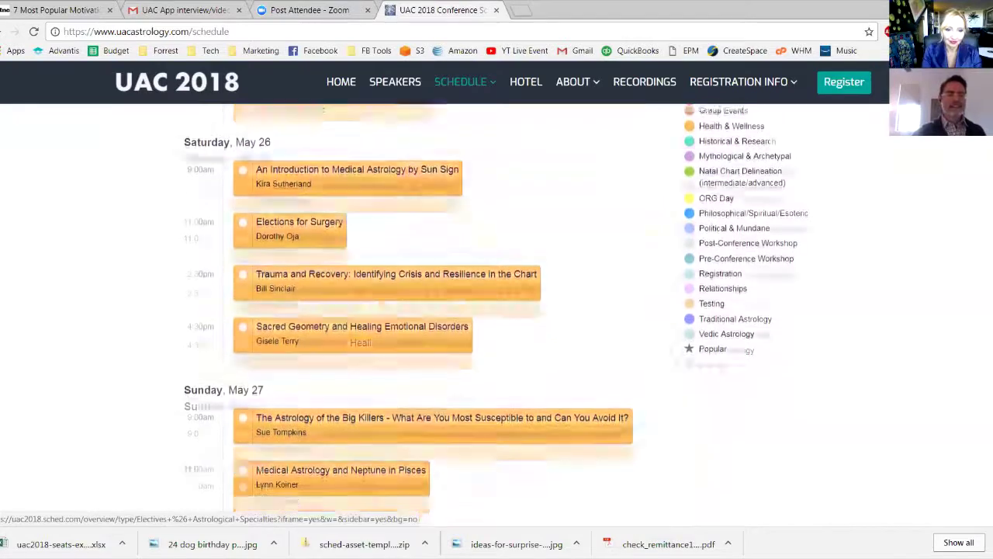
click(243, 154)
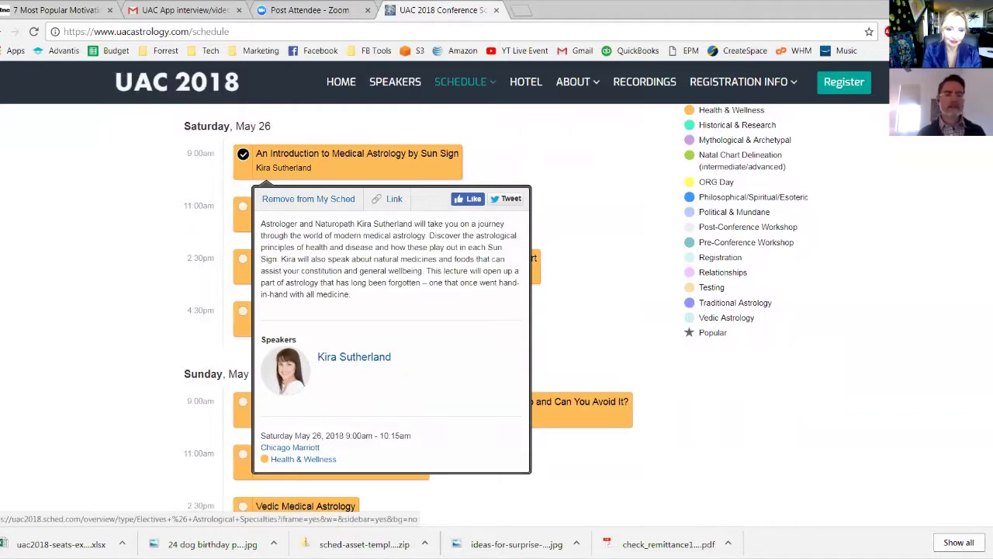
Open My Schedule from the Schedule dropdown to view the personal schedule
scroll(493, 311, up, 4)
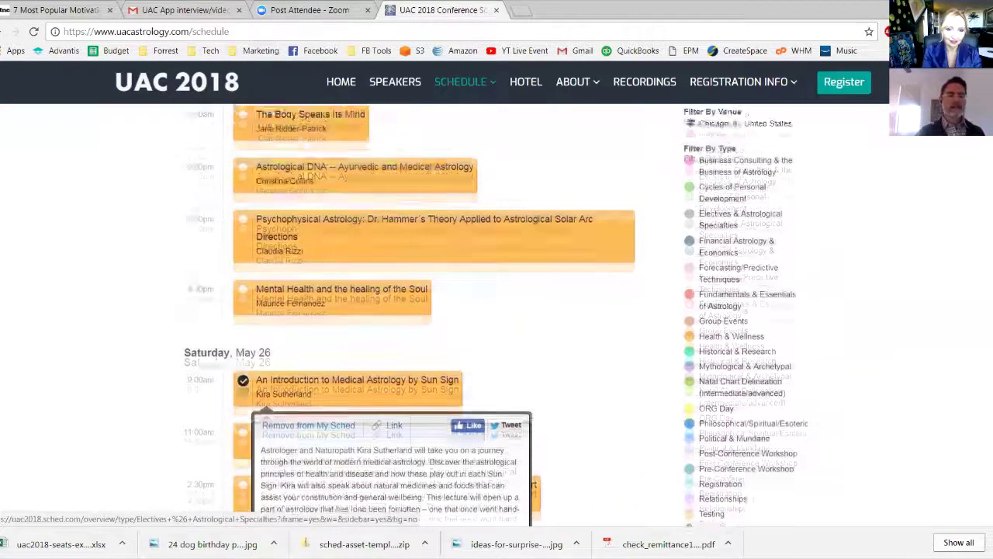
scroll(412, 311, up, 1)
click(237, 209)
click(221, 106)
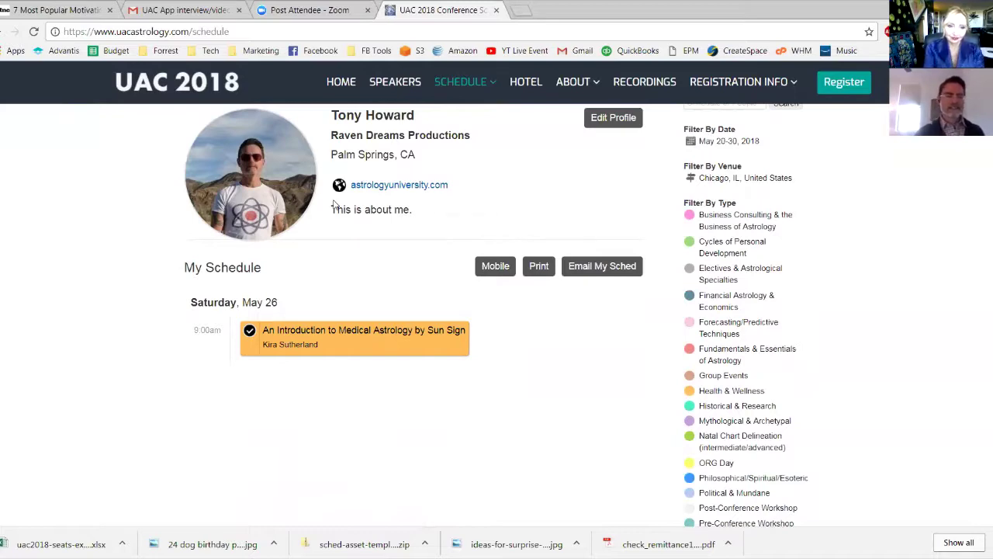
scroll(334, 203, up, 1)
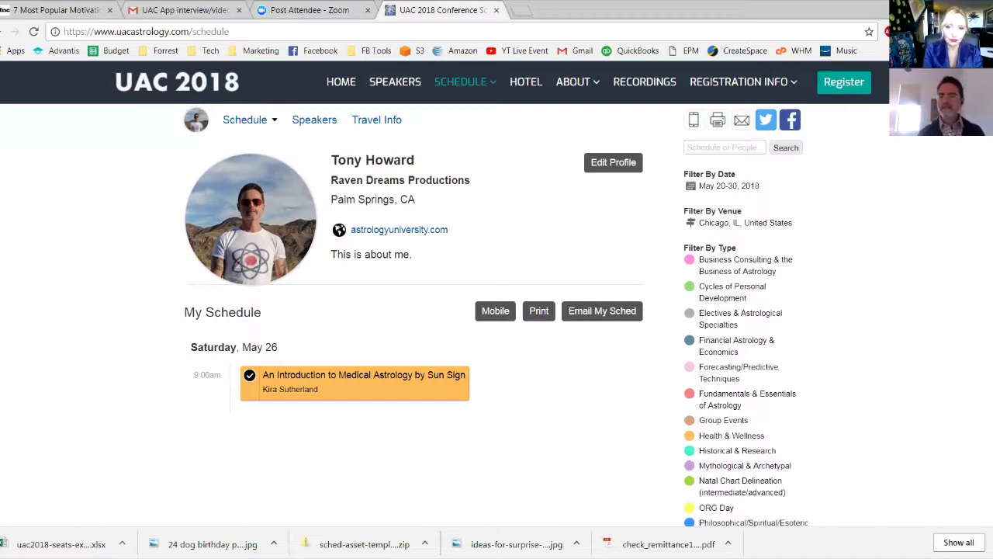
scroll(497, 310, down, 3)
scroll(497, 310, up, 4)
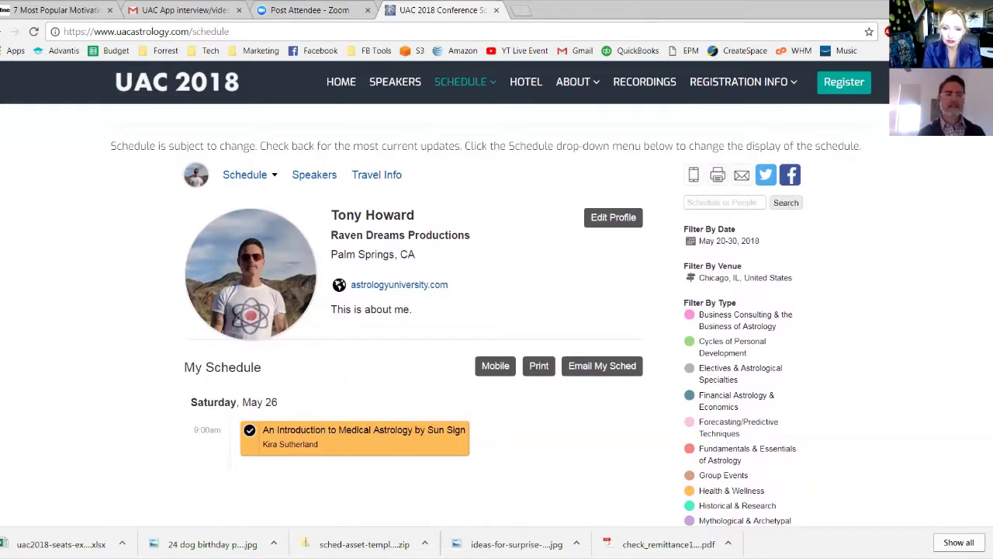
scroll(497, 334, up, 1)
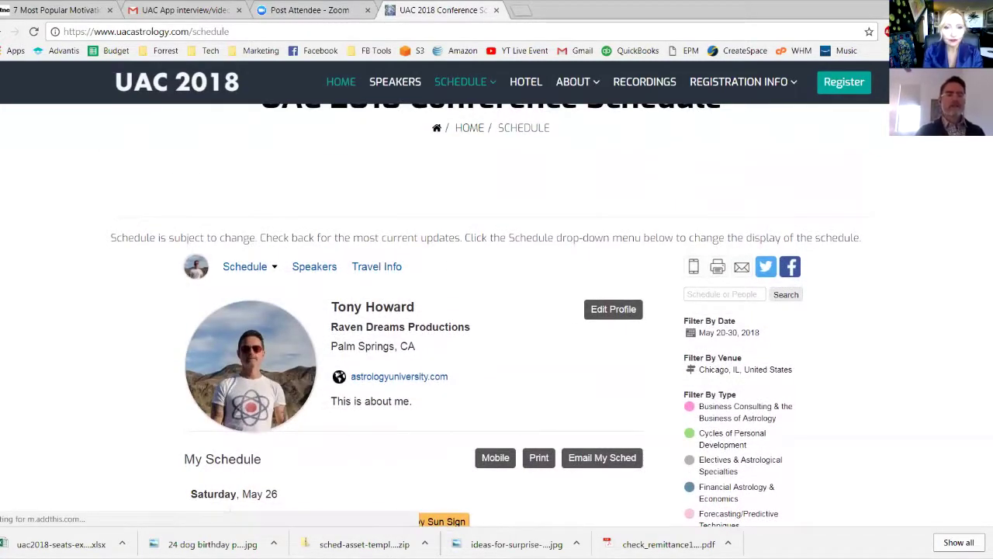
Return from the conference home page to the schedule page and bring up the avatar account menu
click(339, 82)
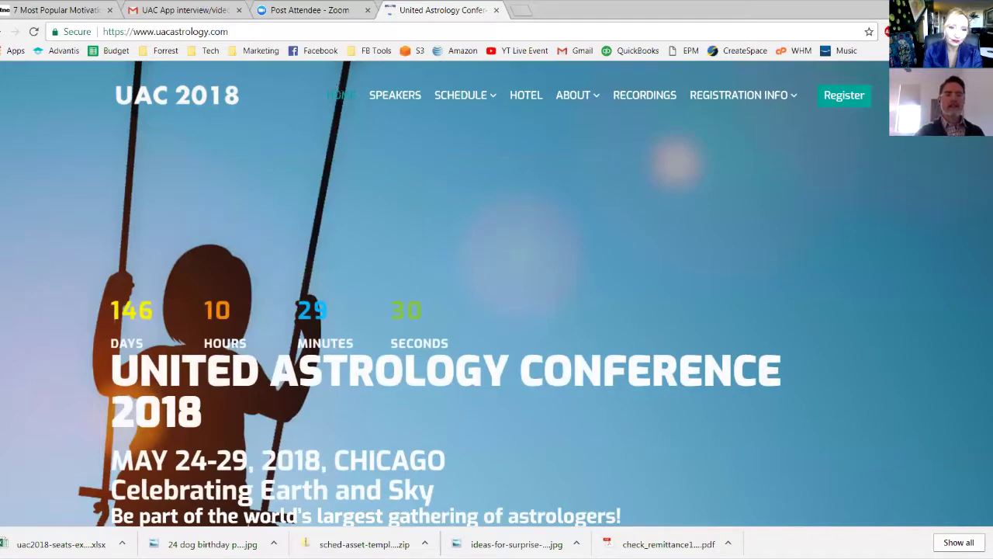
click(460, 94)
mouse_move(461, 94)
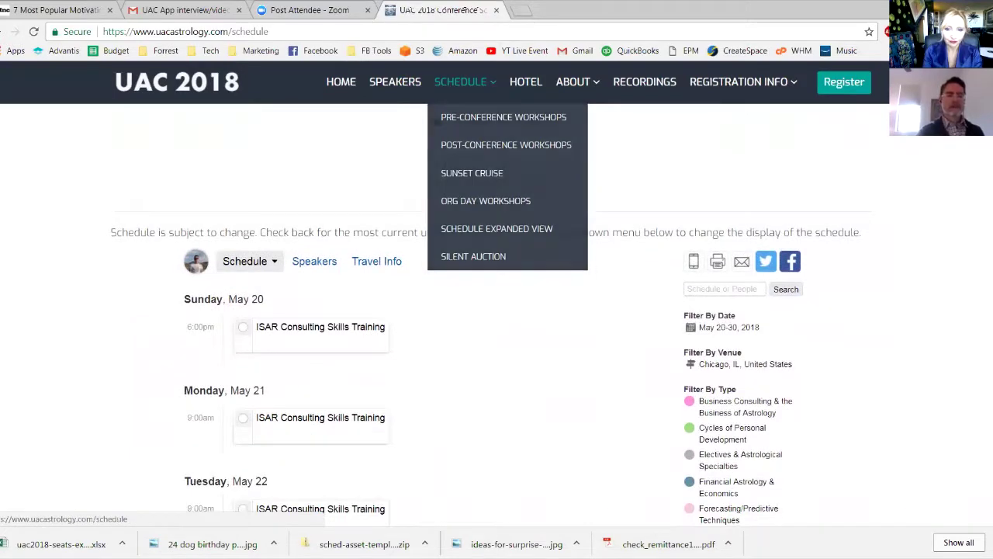
mouse_move(197, 264)
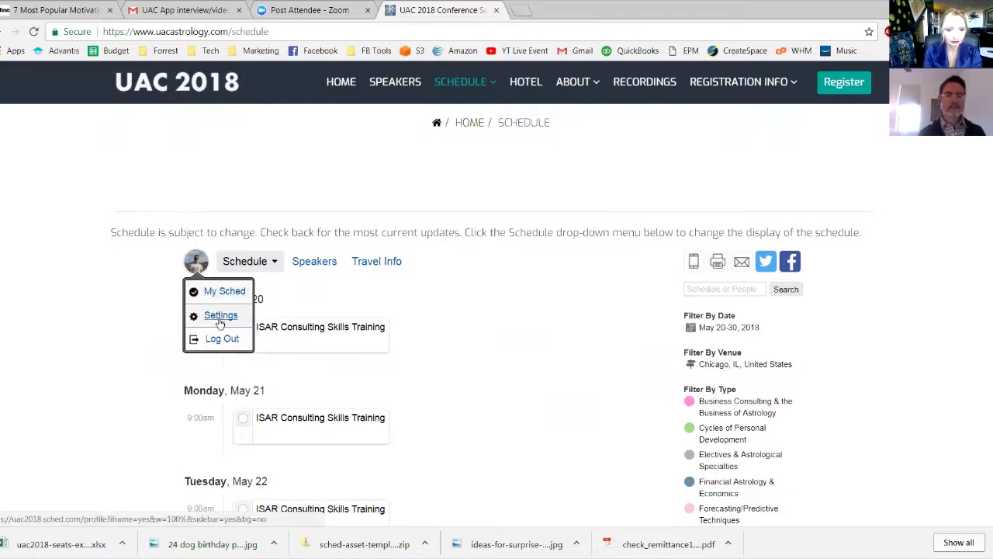
Open Settings and review the saved photo, company, website, location and bio down to Save Settings
click(220, 316)
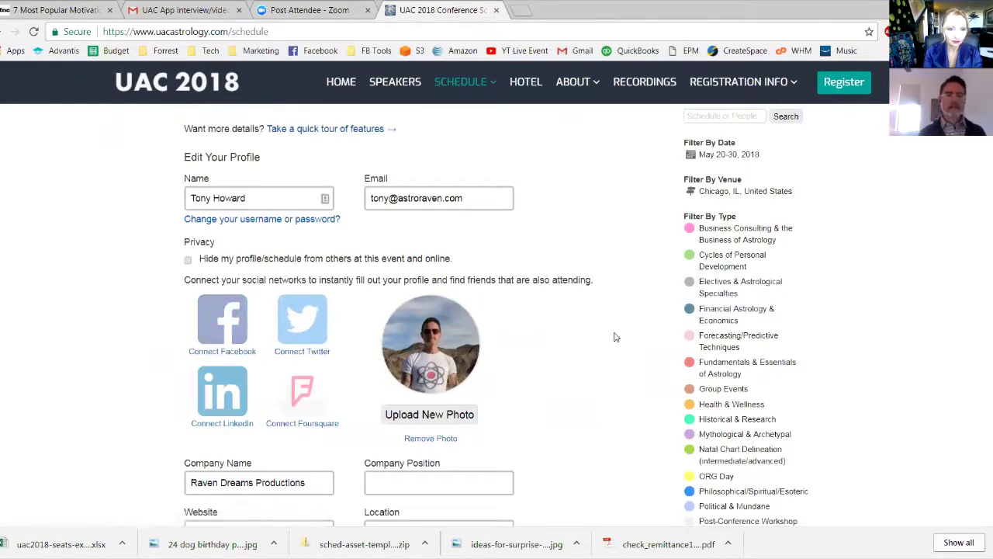
scroll(614, 337, up, 1)
scroll(496, 311, up, 1)
scroll(496, 311, down, 3)
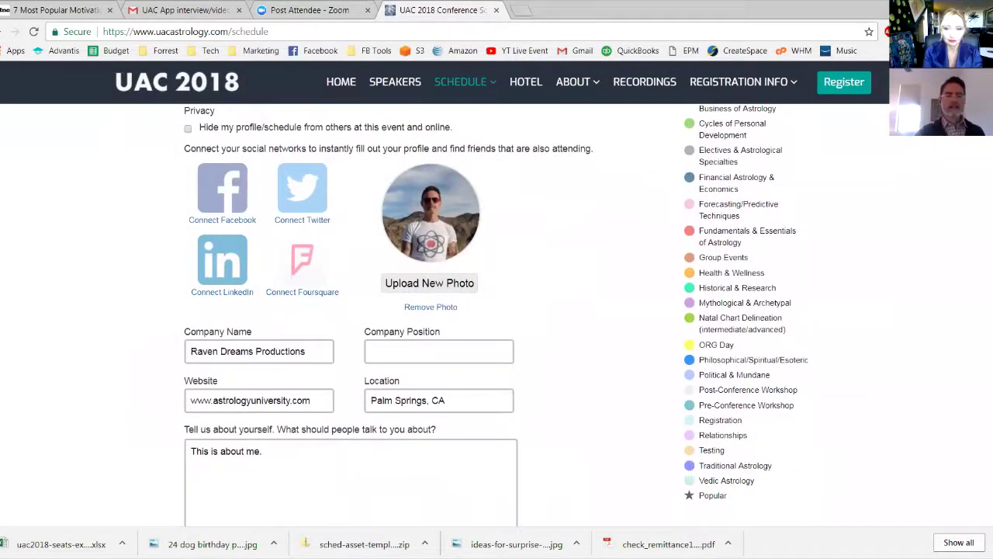
scroll(496, 311, down, 1)
scroll(497, 310, up, 1)
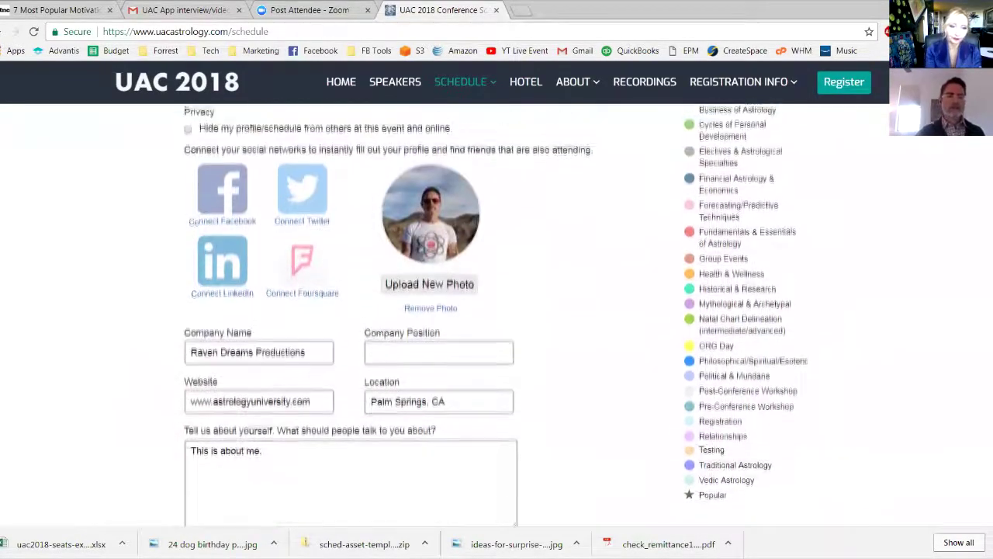
scroll(496, 311, down, 1)
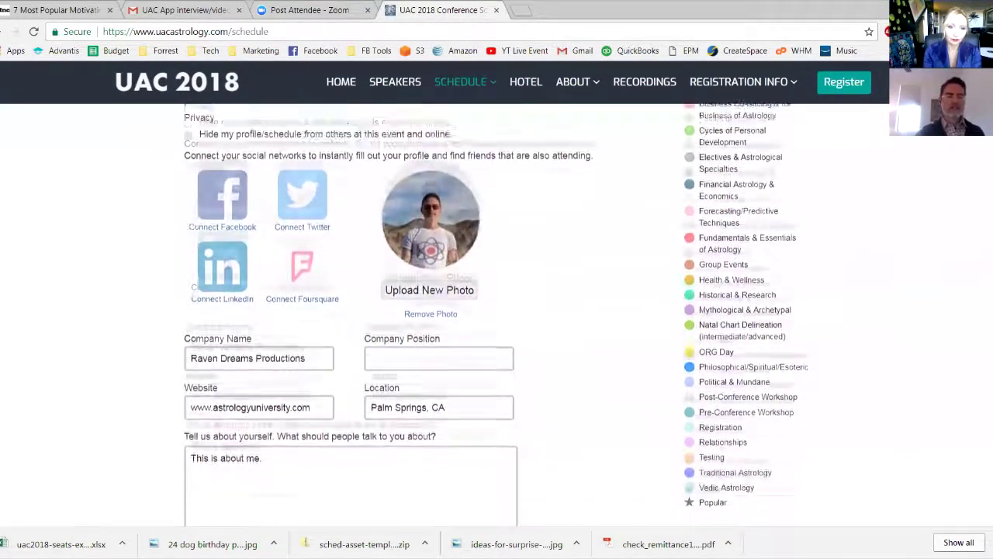
scroll(497, 311, up, 1)
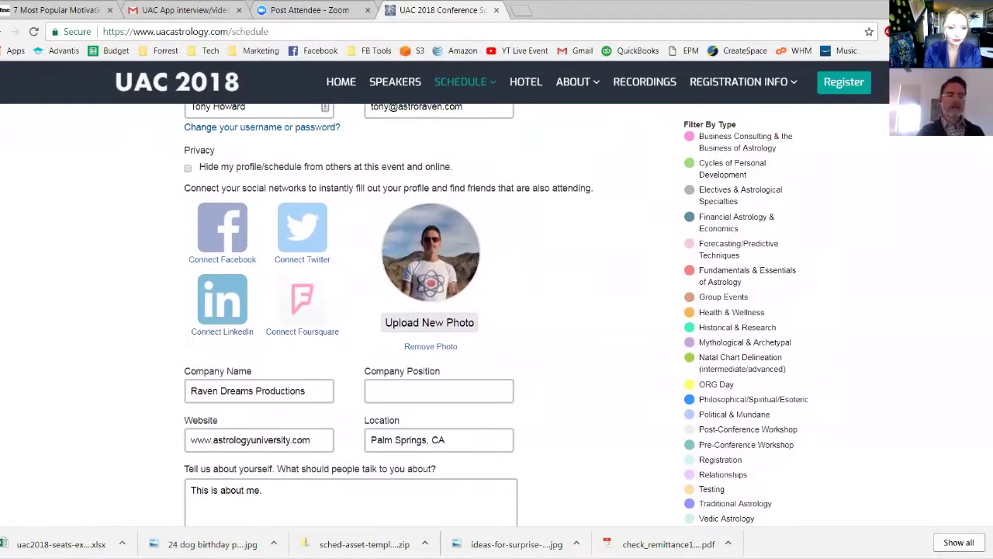
scroll(497, 310, down, 2)
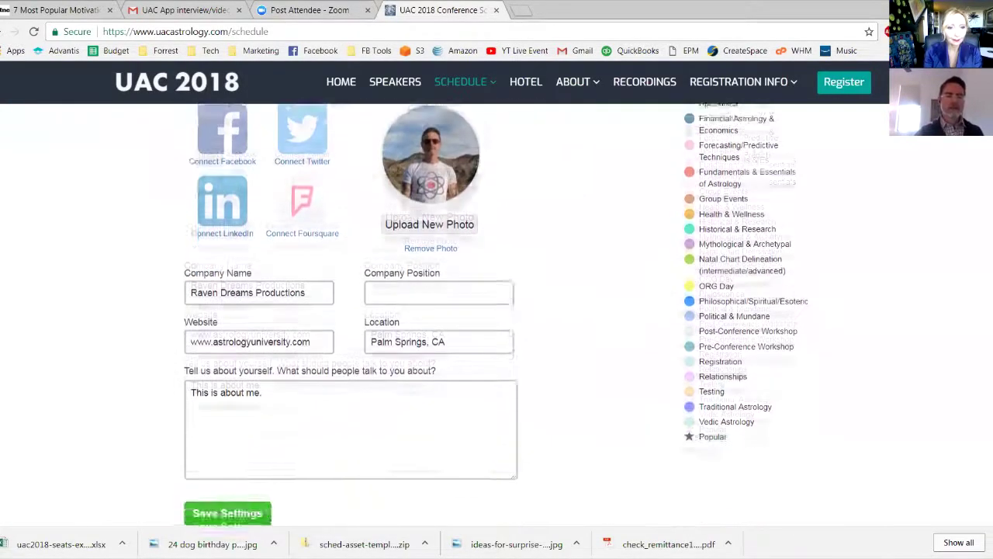
scroll(497, 310, down, 1)
scroll(496, 310, up, 1)
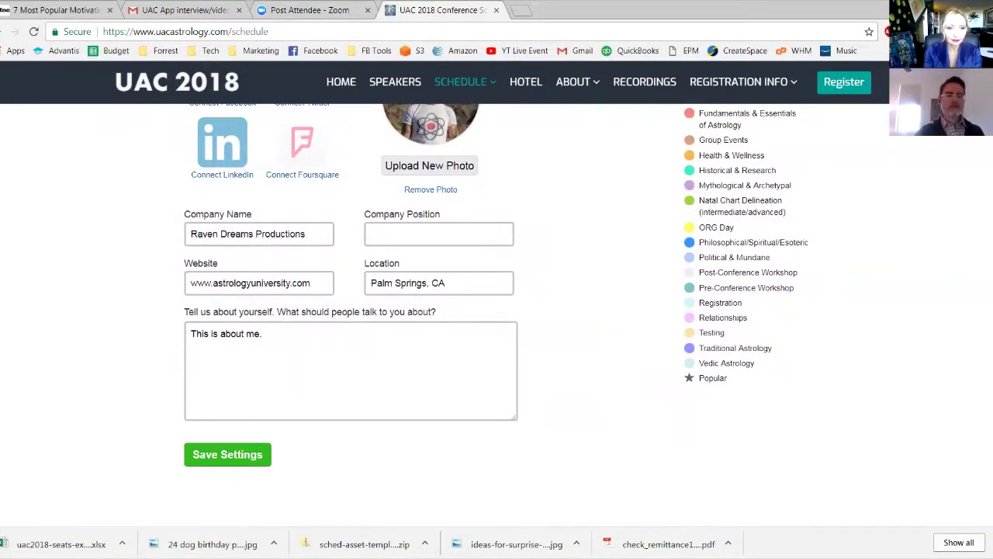
scroll(497, 310, up, 5)
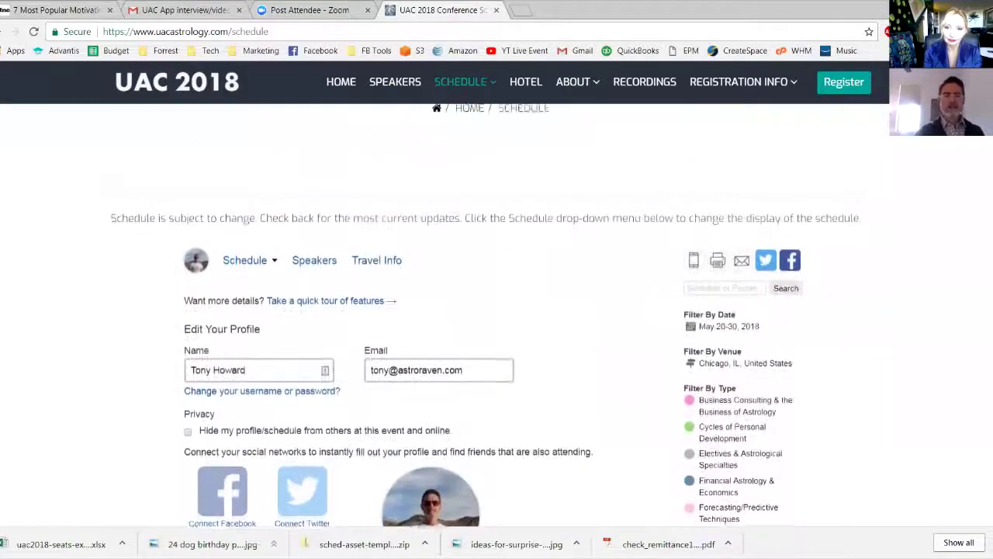
scroll(497, 310, up, 1)
scroll(497, 311, down, 3)
scroll(497, 310, down, 1)
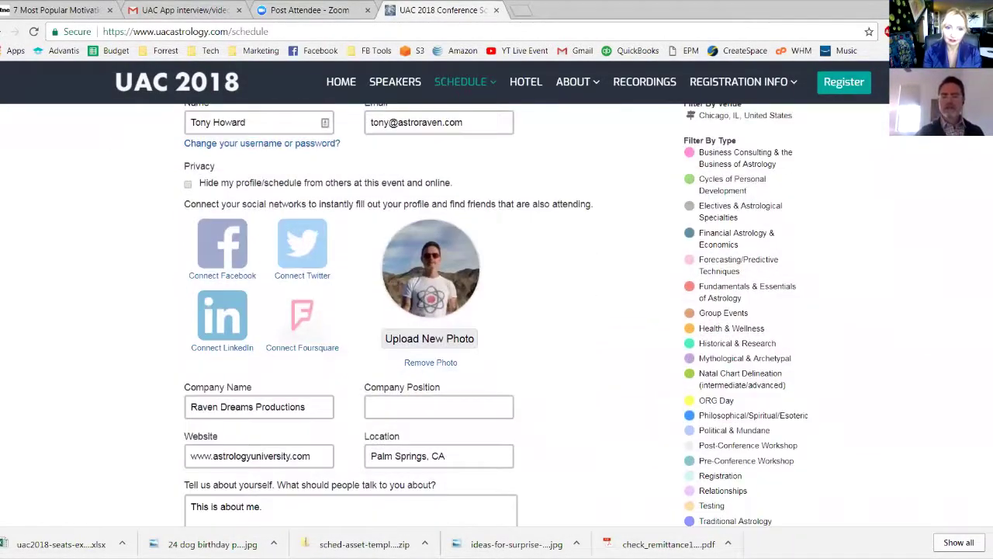
Filter the schedule to Health & Wellness and check the Saturday 9:00am session
scroll(497, 311, up, 1)
click(731, 394)
click(243, 435)
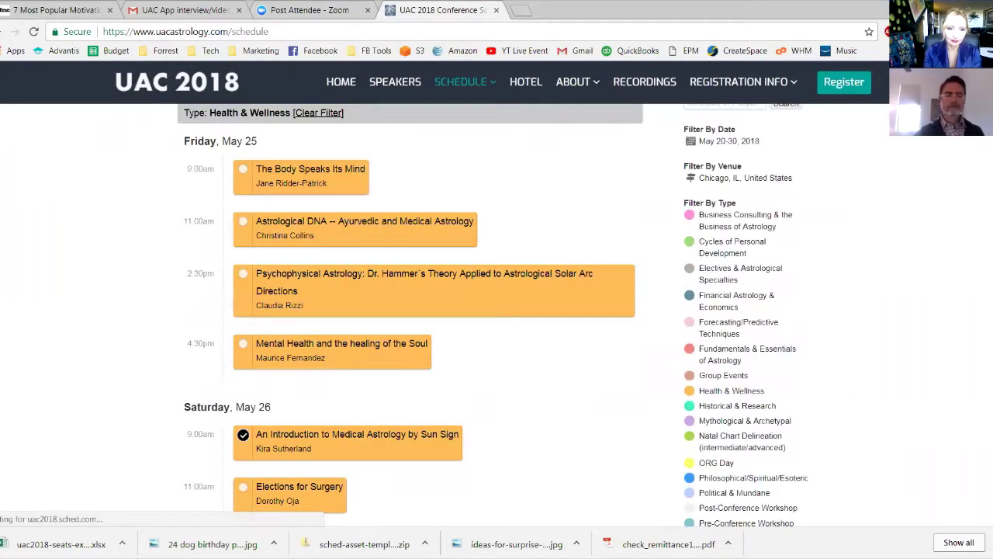
Open 'An Introduction to Medical Astrology by Sun Sign' and scroll to its nine attendees
scroll(243, 435, down, 1)
scroll(242, 436, up, 1)
click(357, 434)
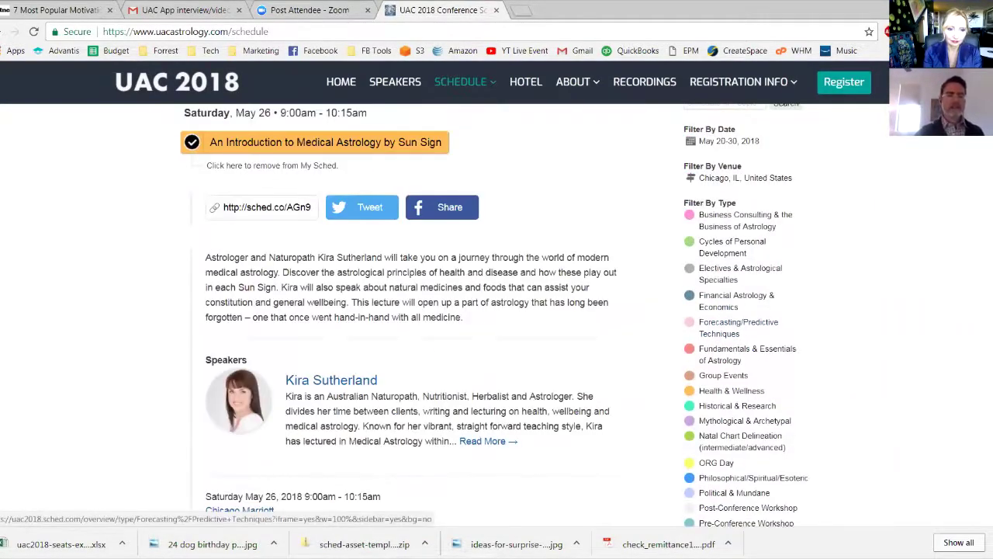
scroll(497, 311, down, 3)
scroll(496, 311, down, 2)
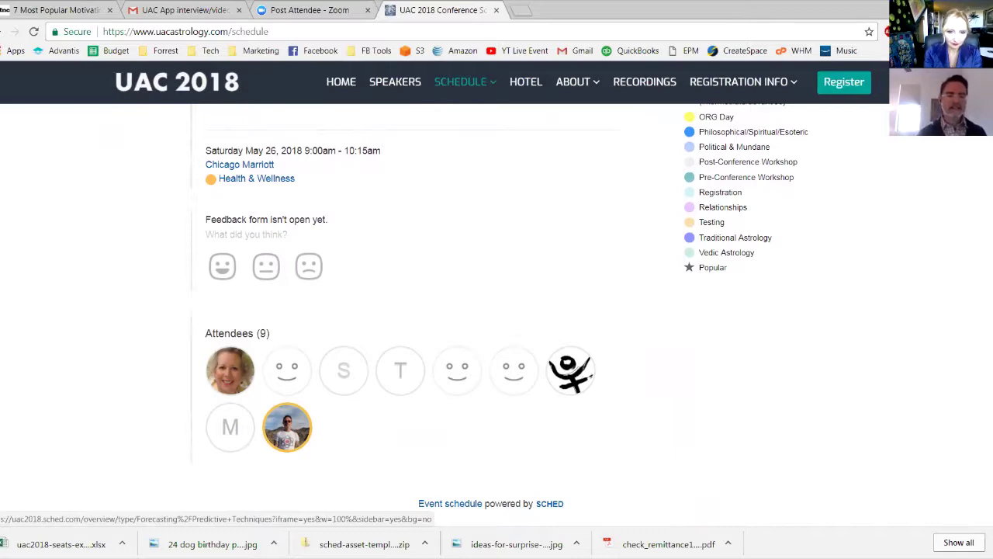
scroll(492, 310, down, 2)
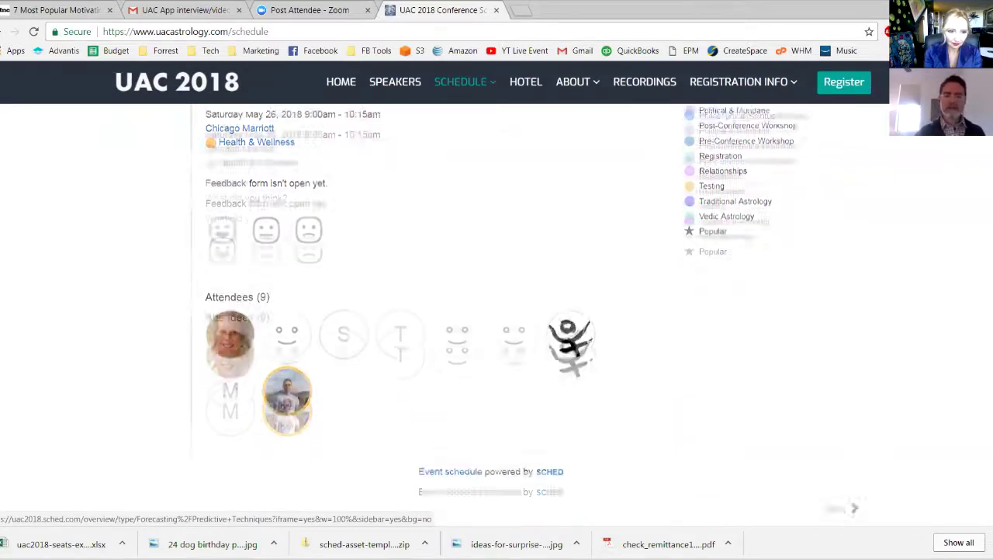
scroll(485, 296, up, 1)
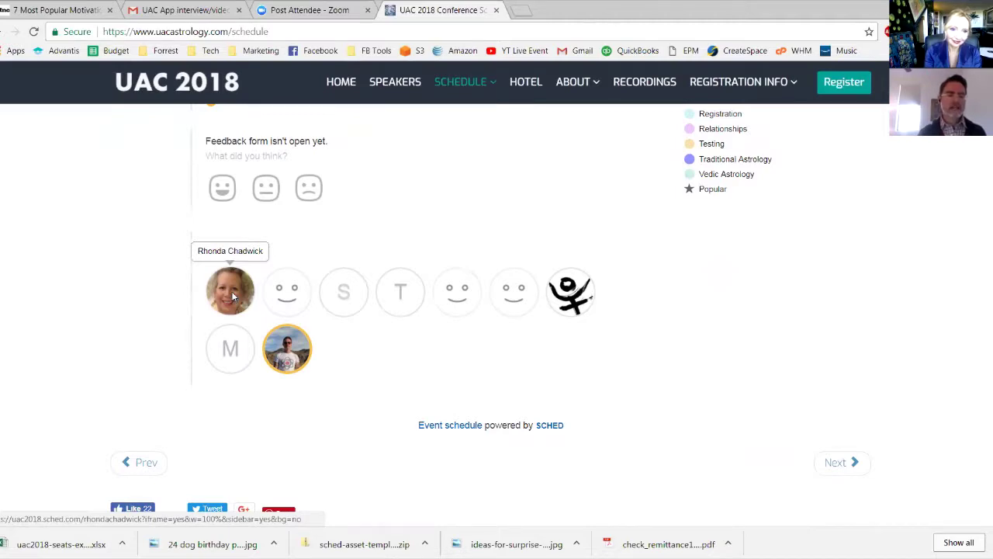
Open the first attendee's profile and browse her company, bio and Thursday, May 24 sessions
click(231, 291)
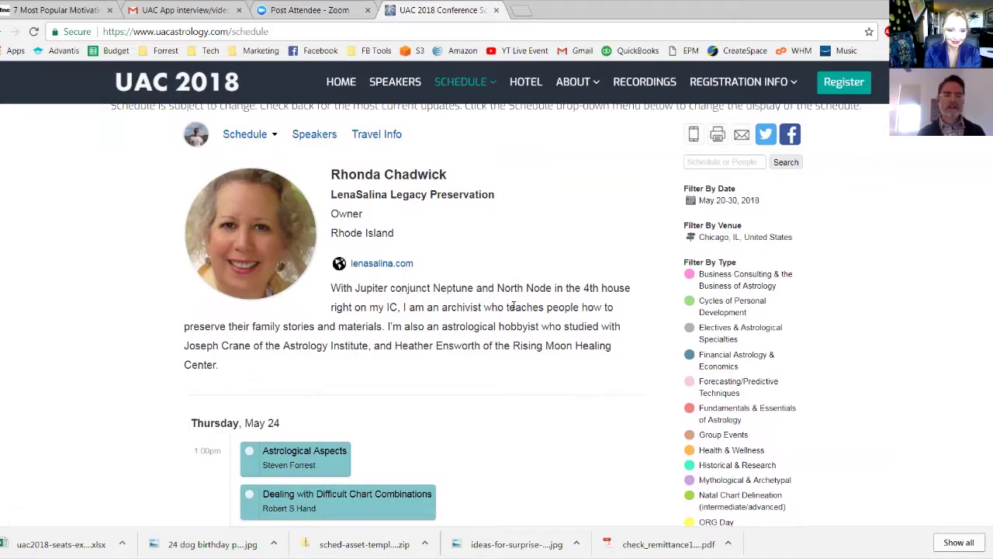
scroll(513, 307, down, 1)
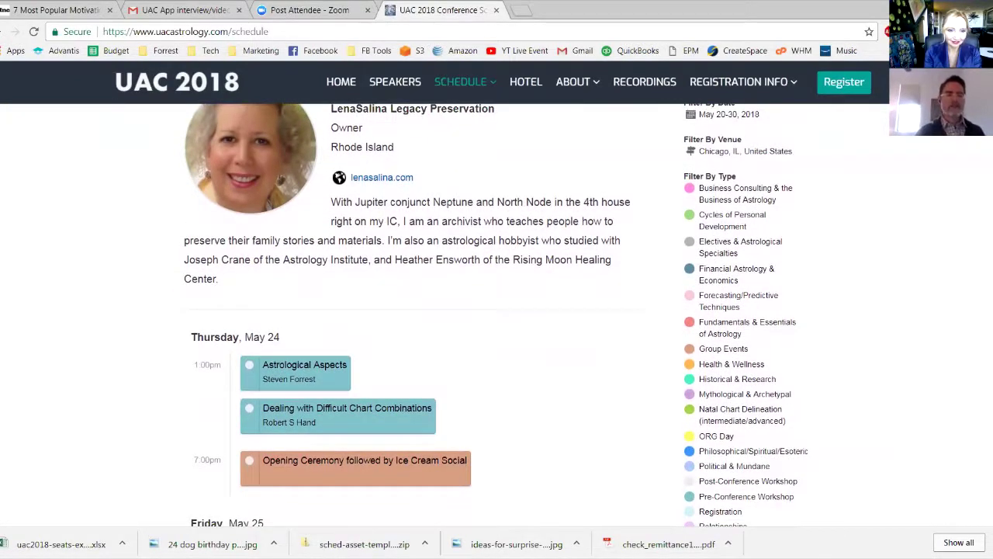
scroll(419, 311, down, 2)
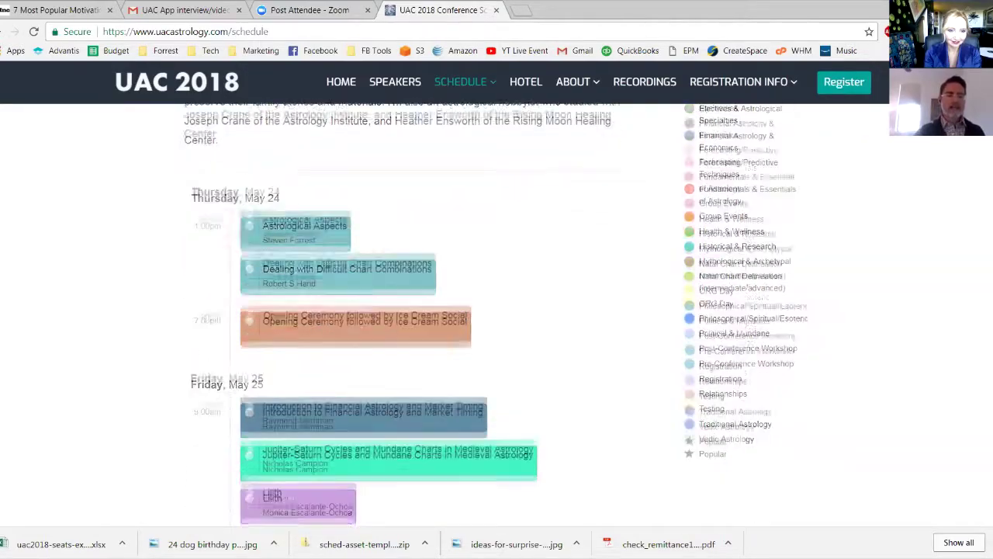
scroll(420, 310, down, 8)
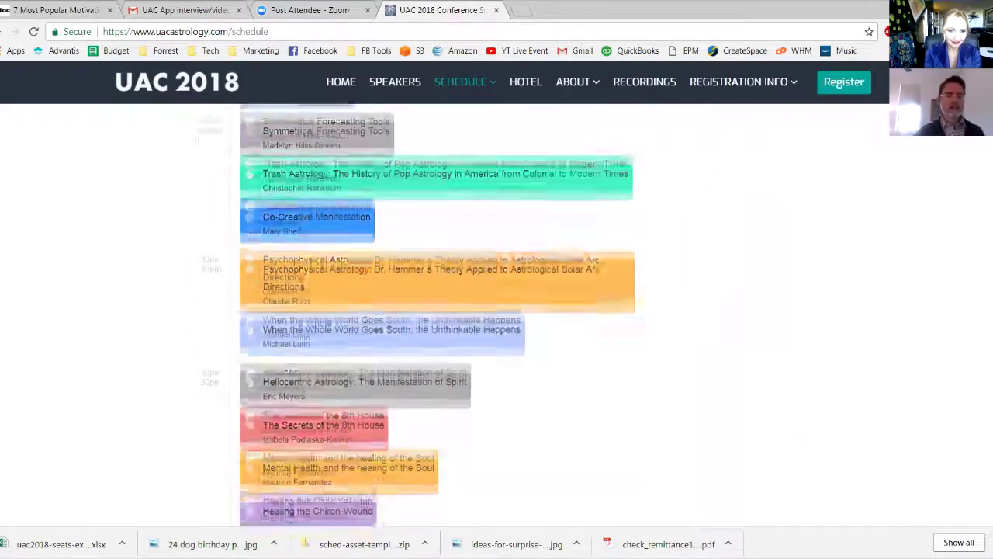
scroll(419, 311, down, 4)
scroll(419, 310, up, 12)
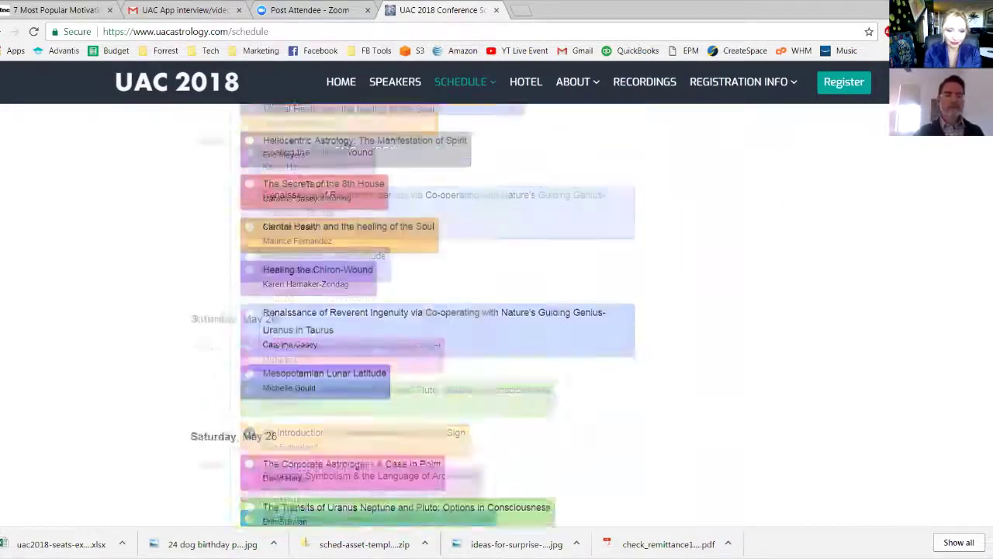
scroll(419, 311, up, 4)
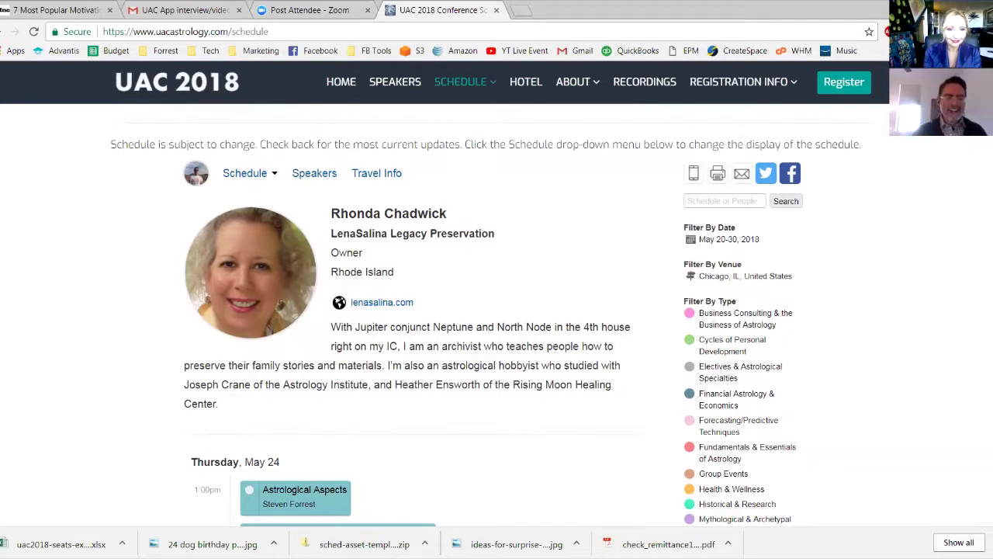
scroll(497, 310, down, 3)
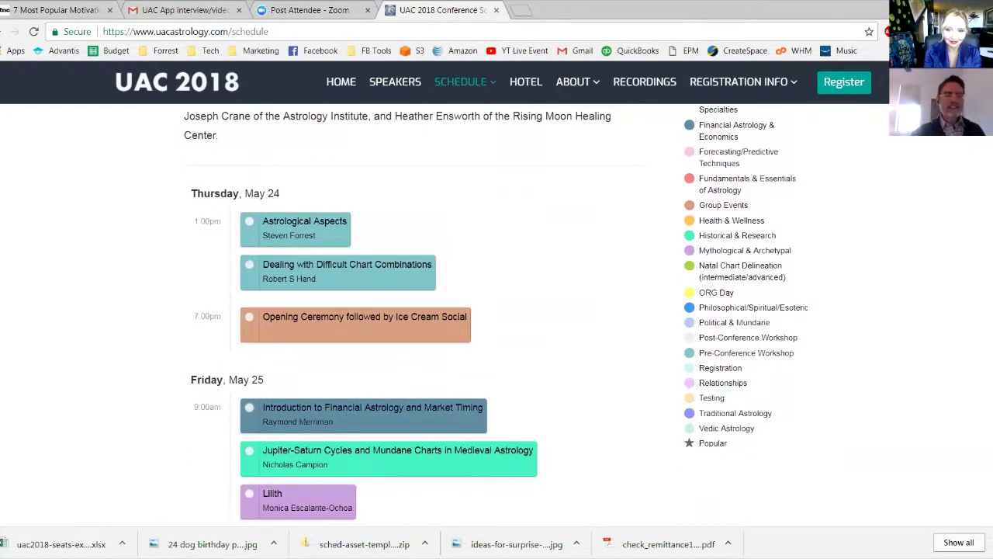
scroll(497, 311, down, 1)
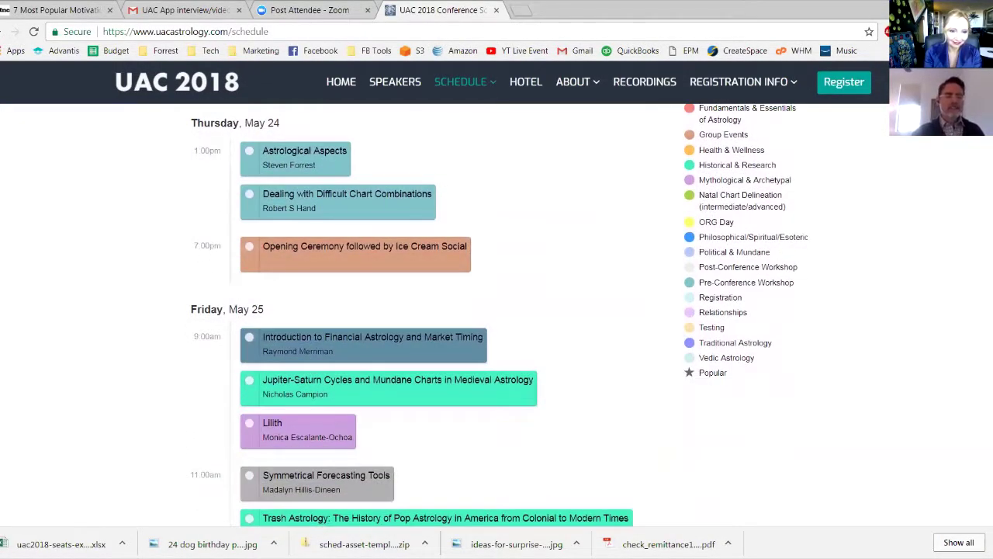
scroll(497, 311, down, 1)
scroll(497, 310, up, 2)
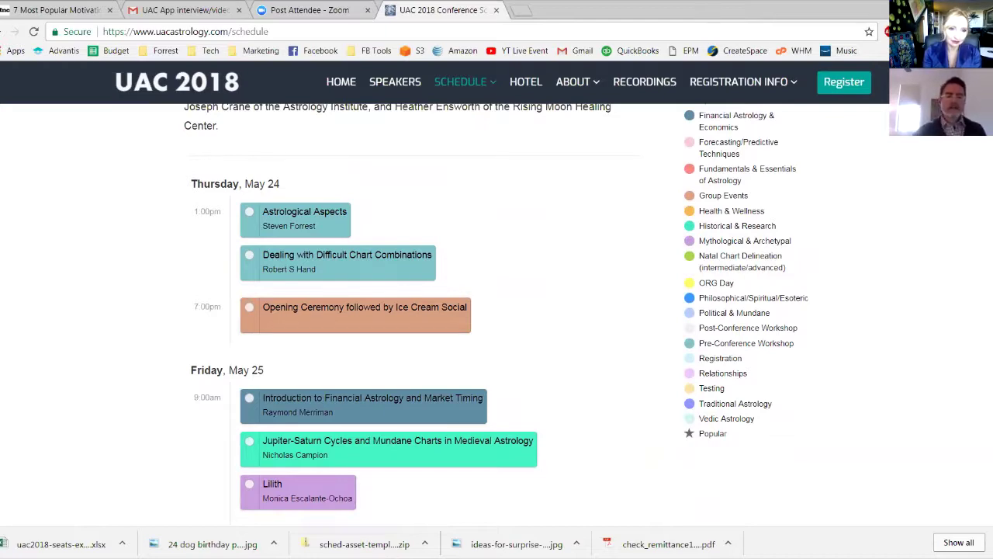
scroll(497, 310, down, 3)
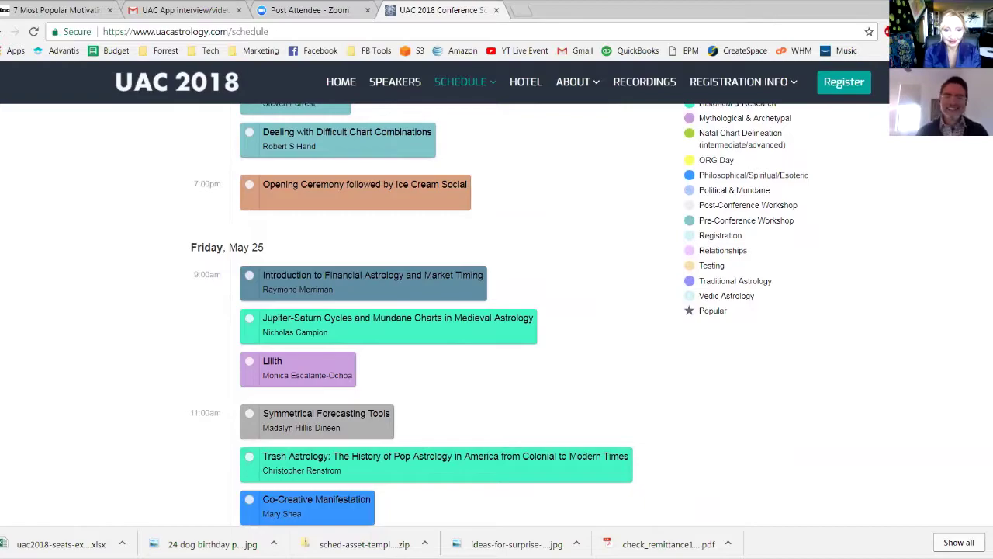
scroll(486, 314, up, 10)
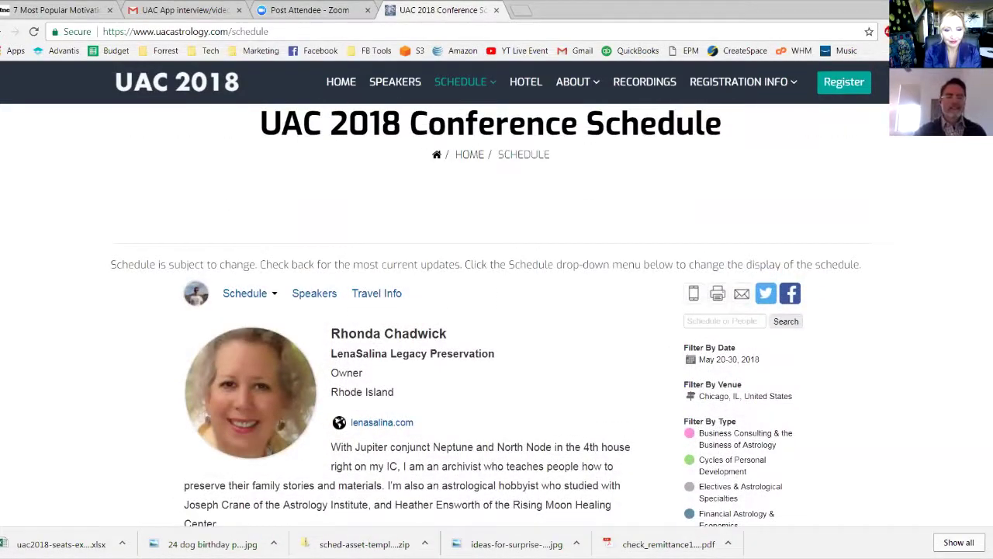
scroll(490, 316, down, 3)
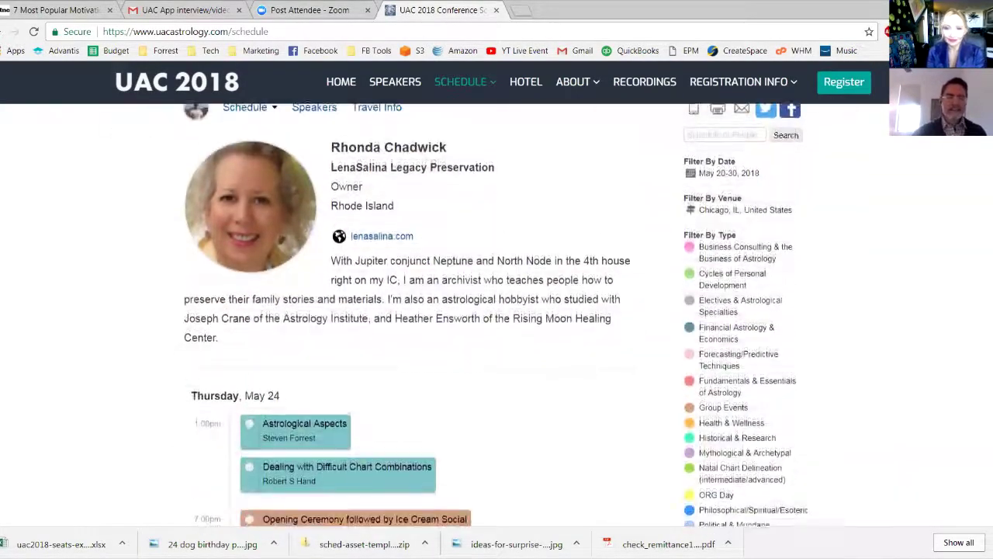
scroll(490, 317, up, 4)
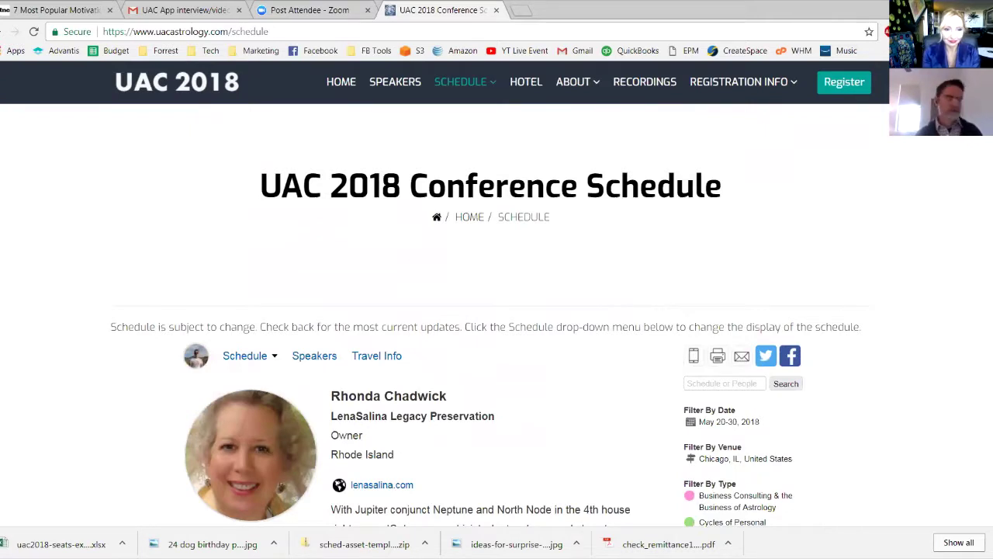